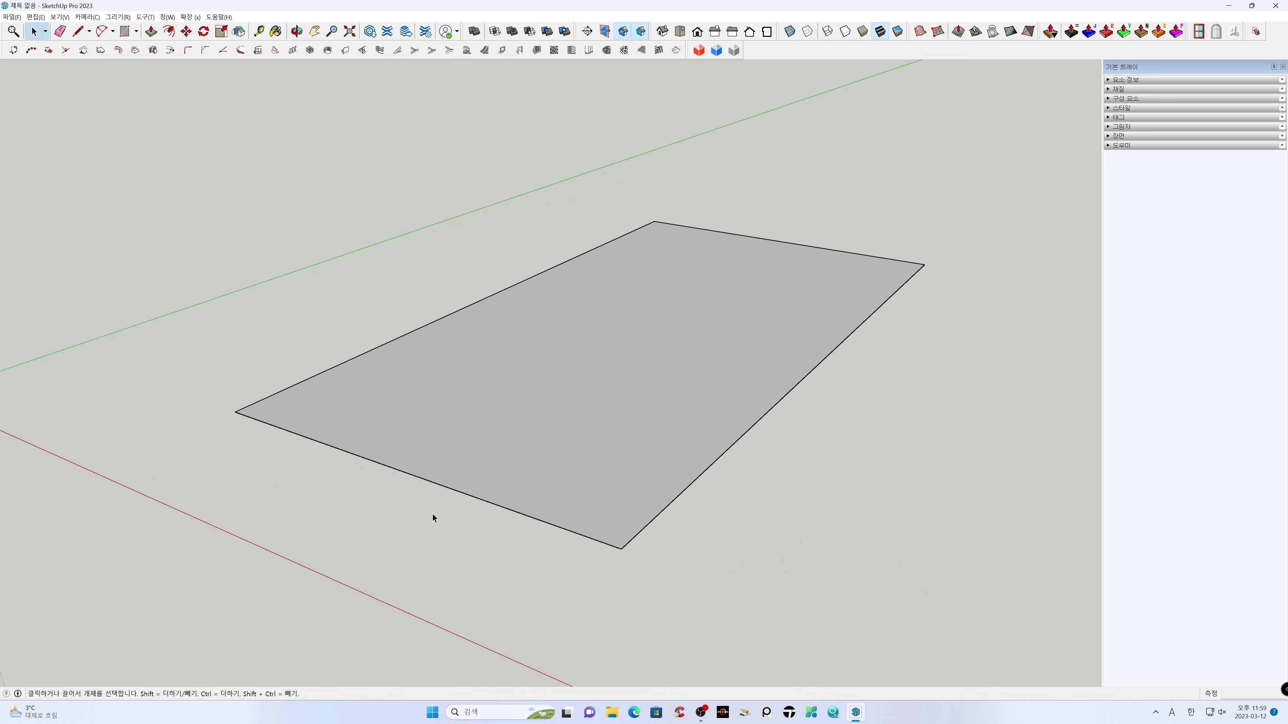
Step: Measure the near long edge of the rectangle
click(621, 549)
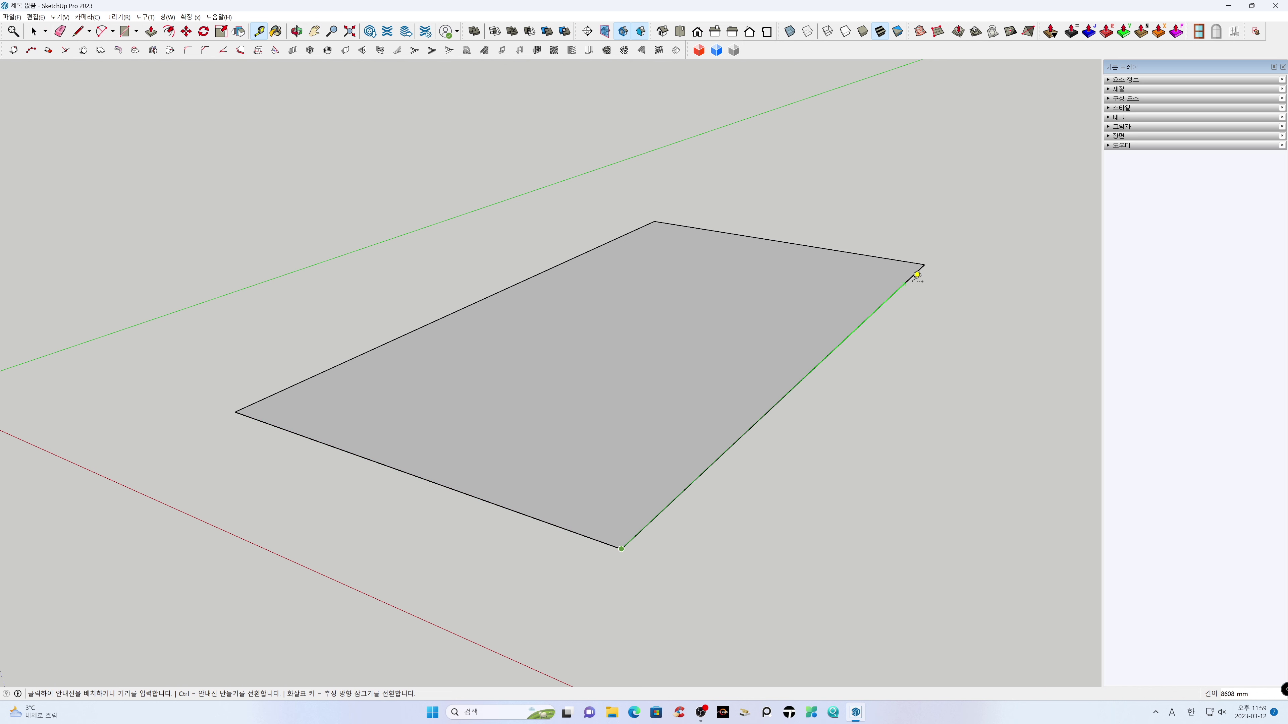
key(space)
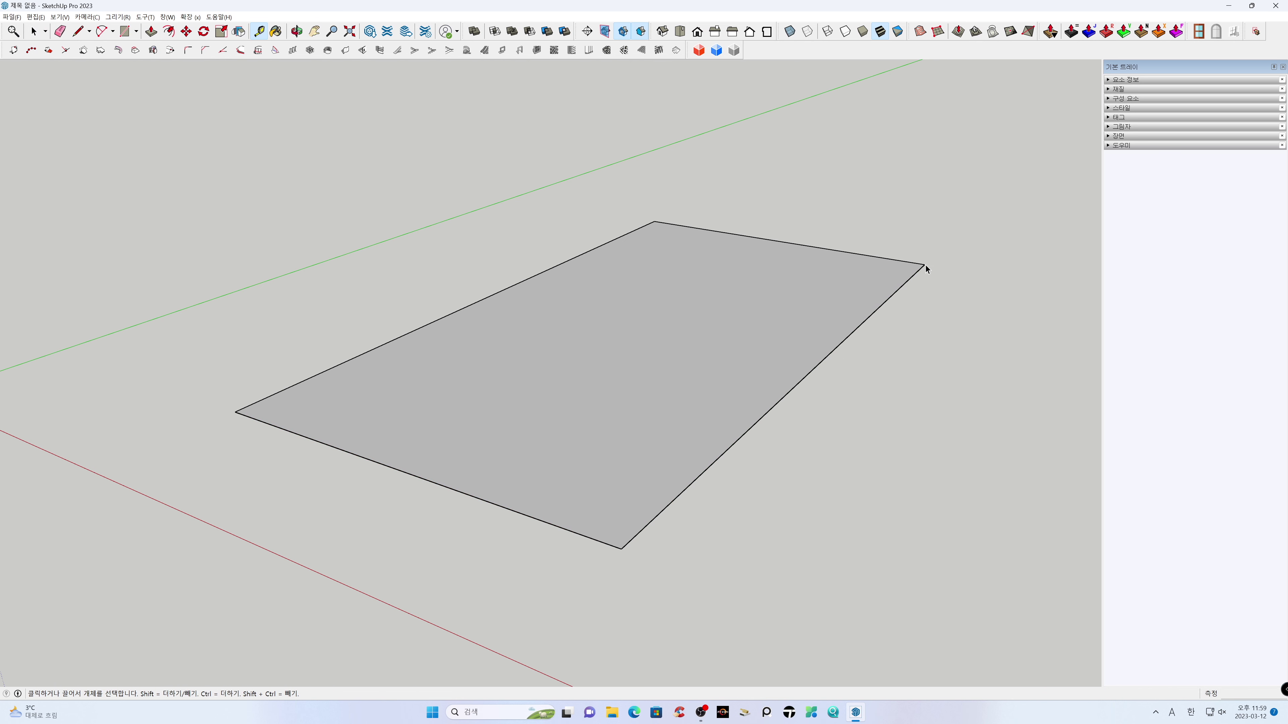
Step: Select the rectangle's face and start a Gable-Ended Roof from both corners of its front short edge and the far corner of the near long edge
scroll(713, 400, down, 3)
key(h)
drag(704, 411, 700, 468)
key(space)
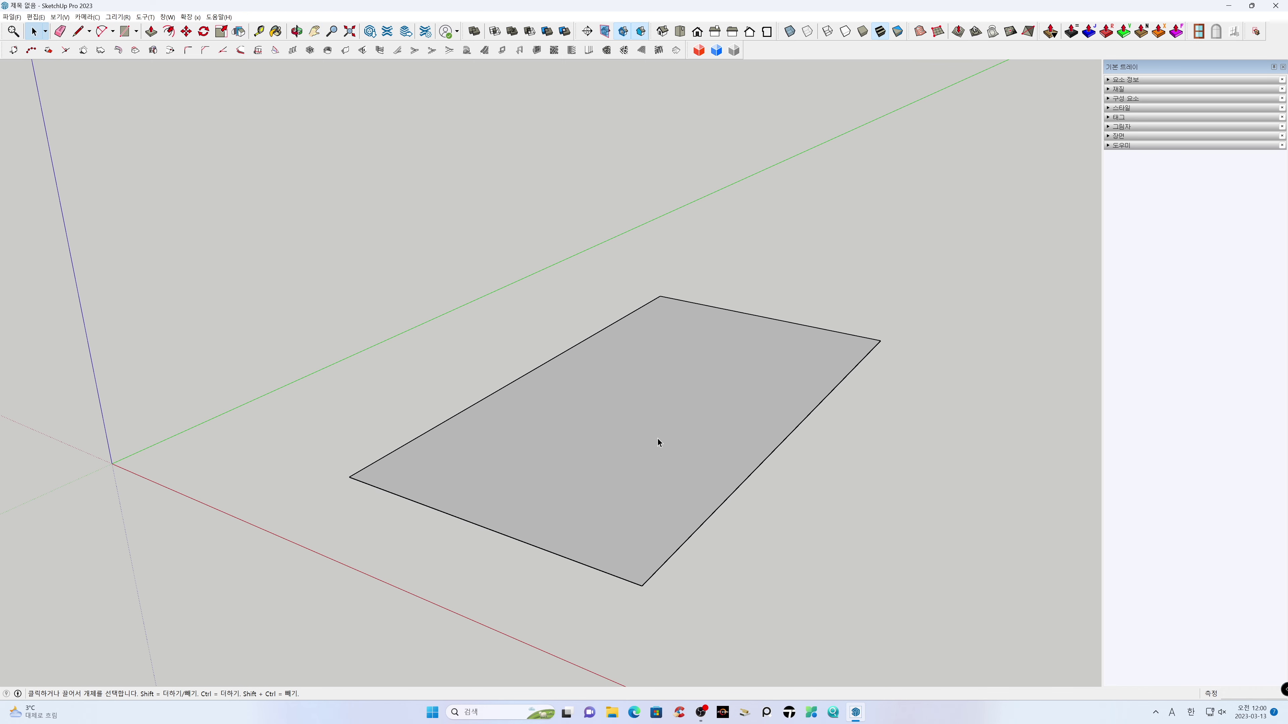
click(657, 439)
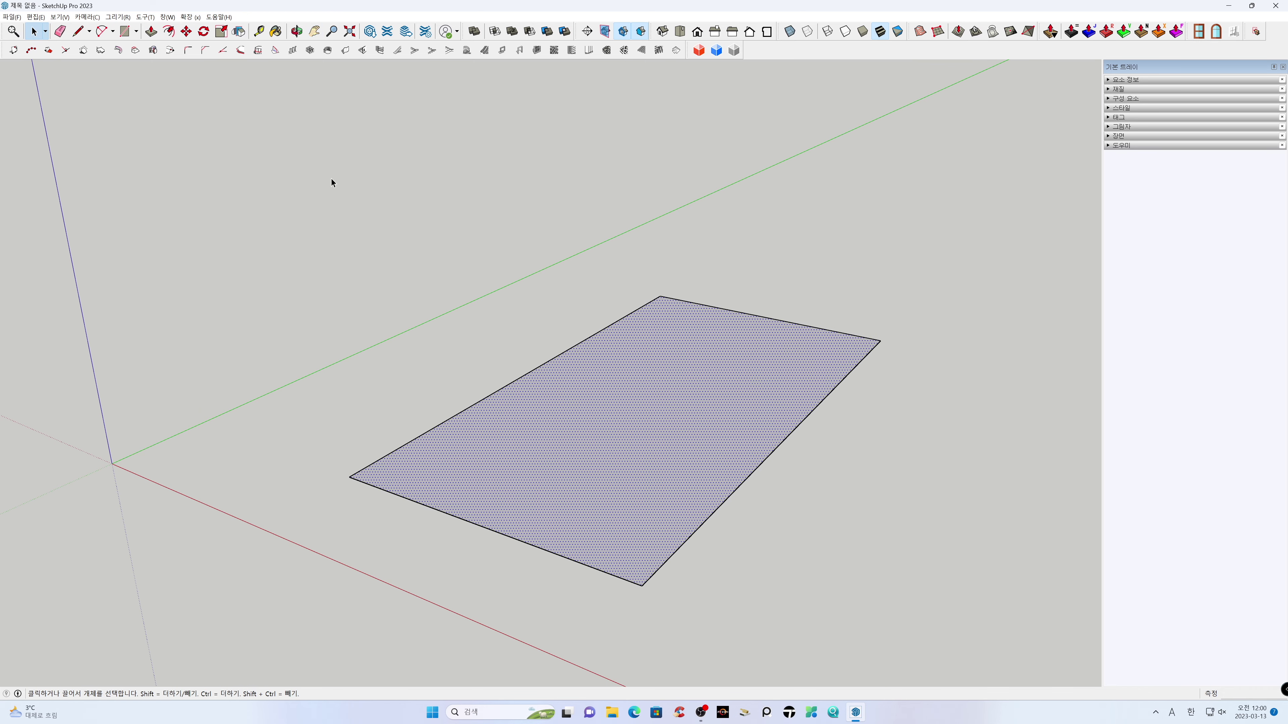
click(190, 17)
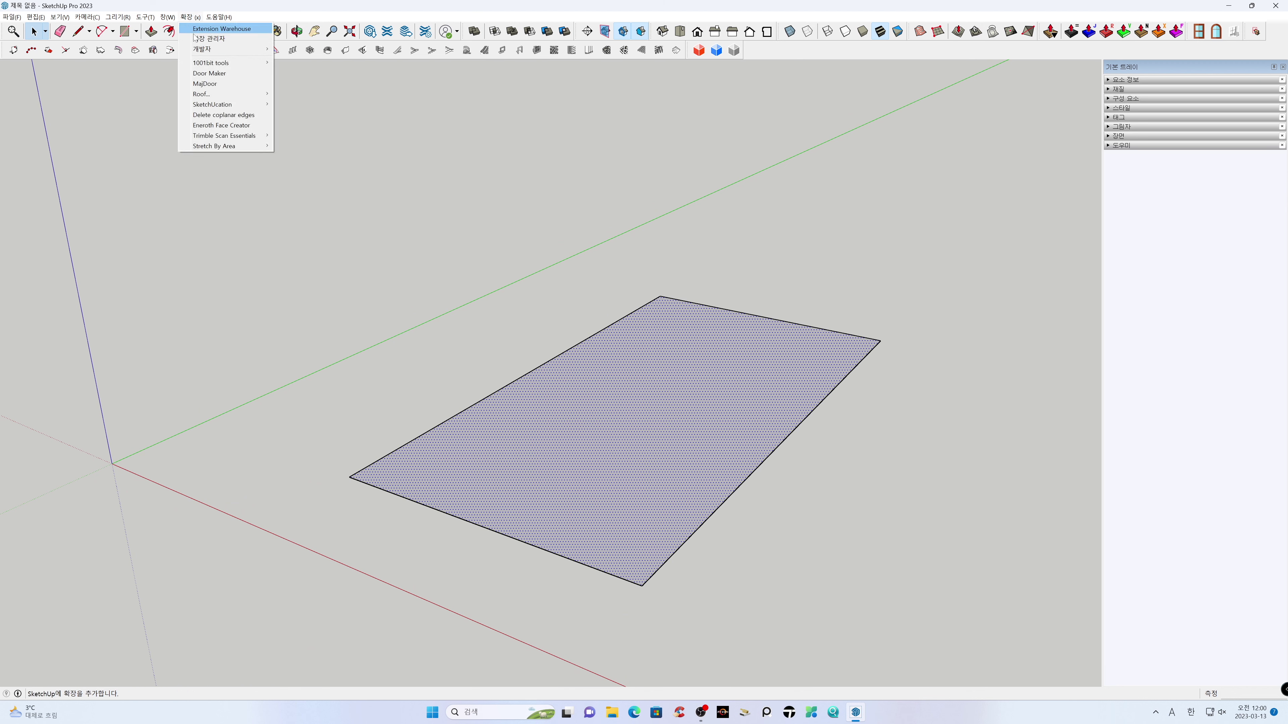
mouse_move(217, 96)
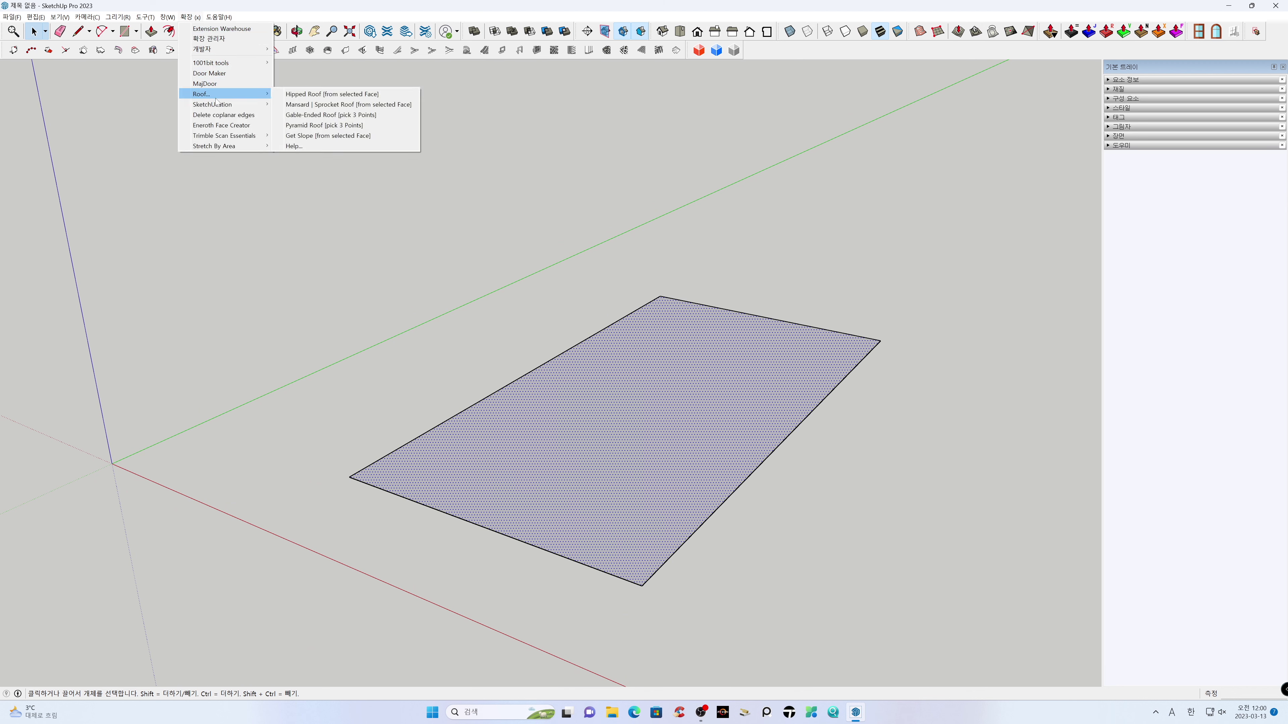
click(302, 116)
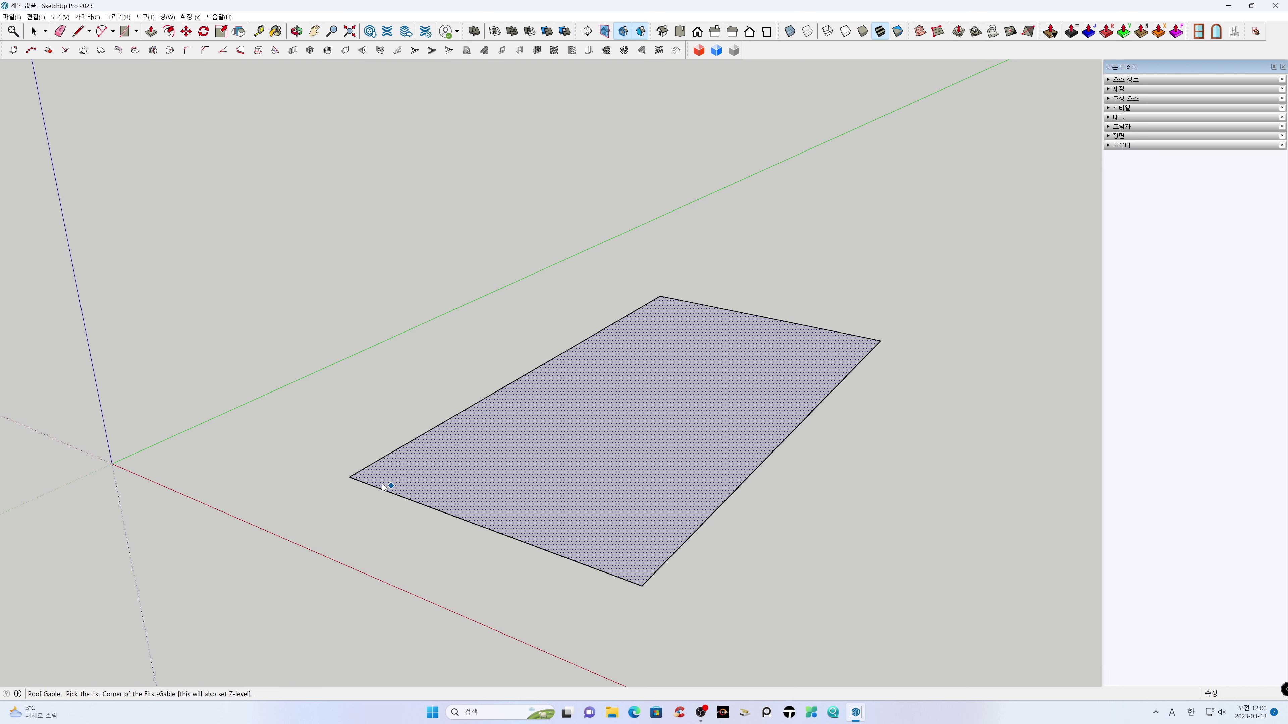
click(355, 479)
click(640, 584)
click(880, 341)
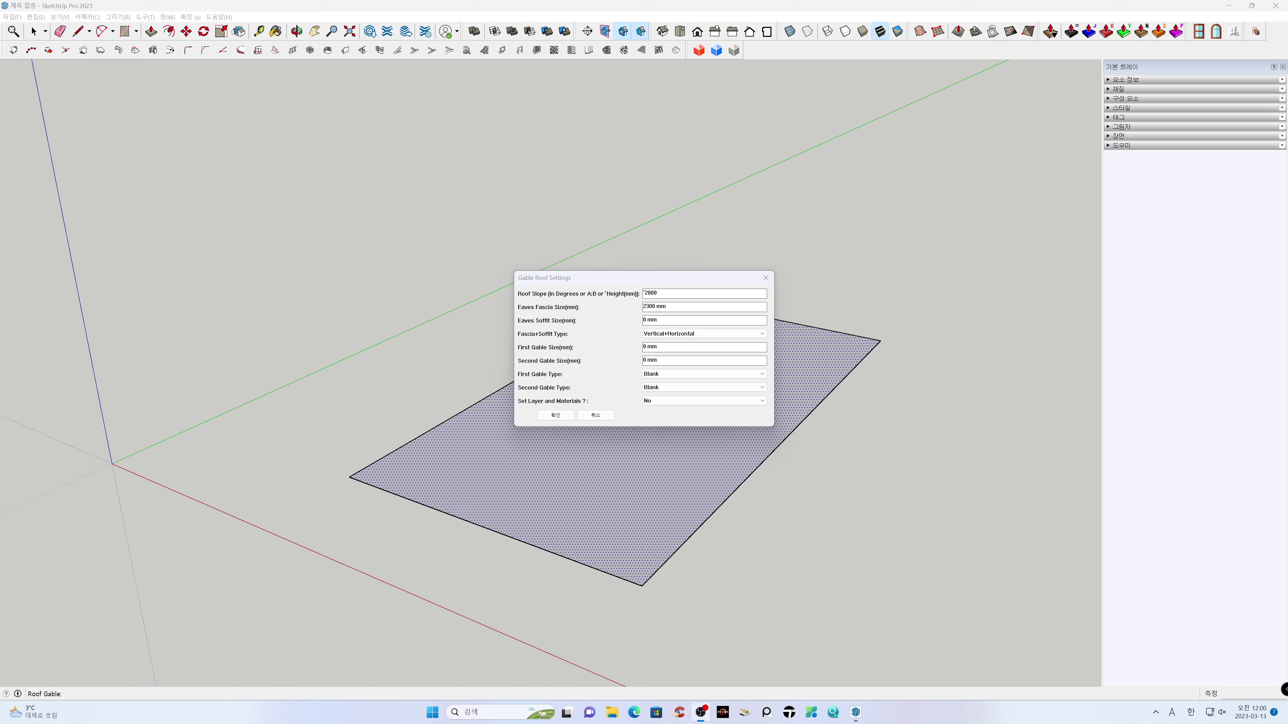
Step: Create the gable roof with slope ^2000, eaves fascia 2300 mm, soffit 0 mm, Vertical+Horizontal fascia type and Blank gable types
click(599, 289)
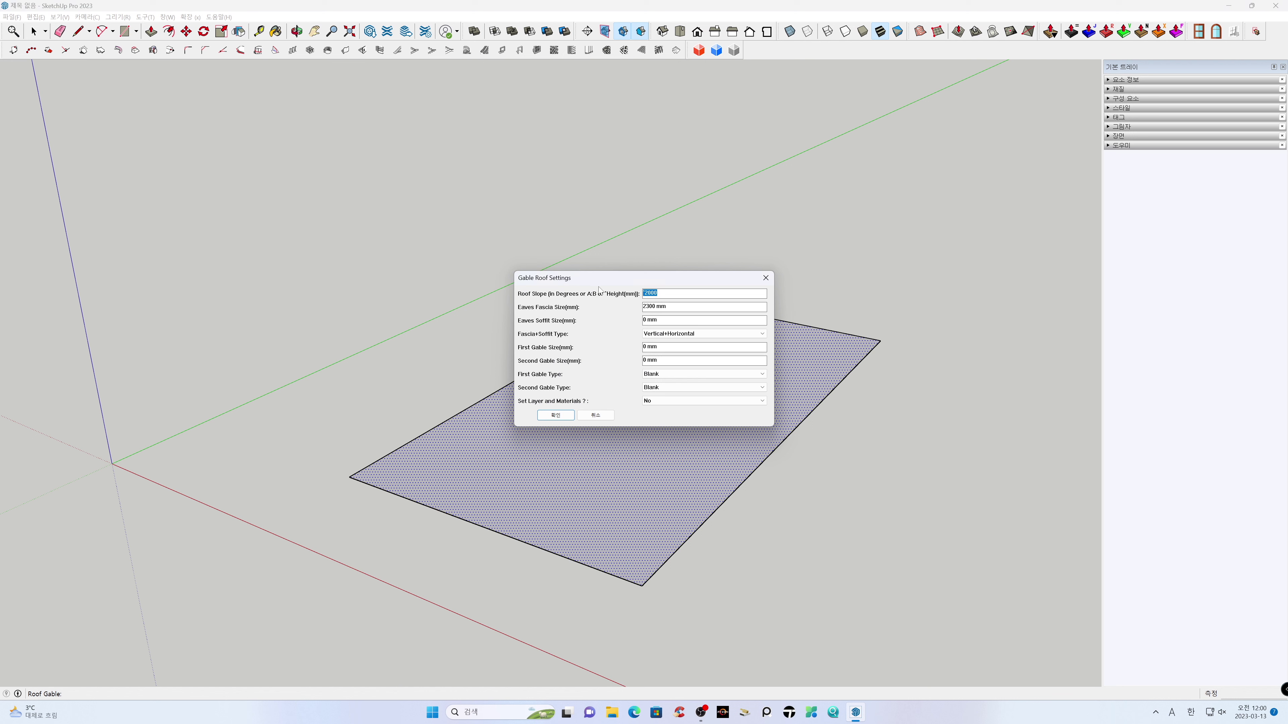
text(^)
drag(669, 306, 649, 307)
text(2)
text(0)
click(726, 334)
click(726, 335)
key(Tab)
text(0)
click(676, 374)
click(678, 381)
click(674, 387)
click(674, 387)
click(555, 414)
scroll(625, 427, down, 2)
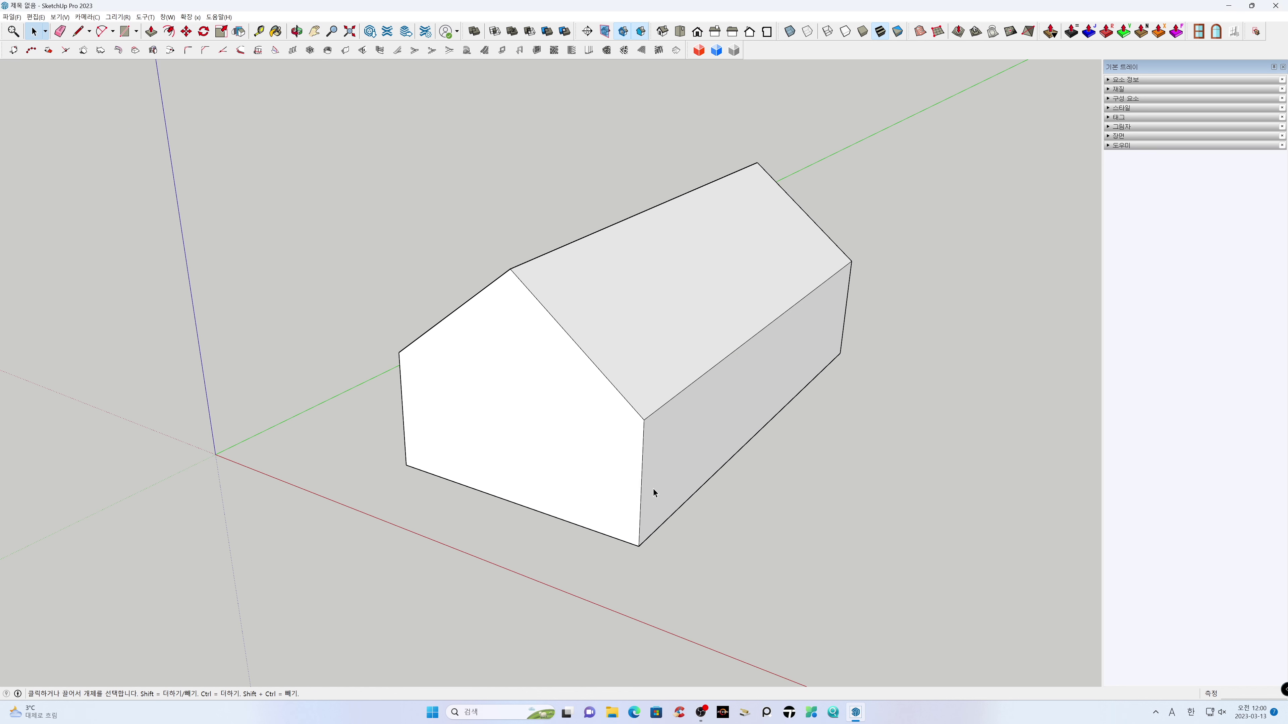
Step: Measure the height of the eaves wall and the rise from the eaves to the ridge on the front gable
key(t)
click(639, 546)
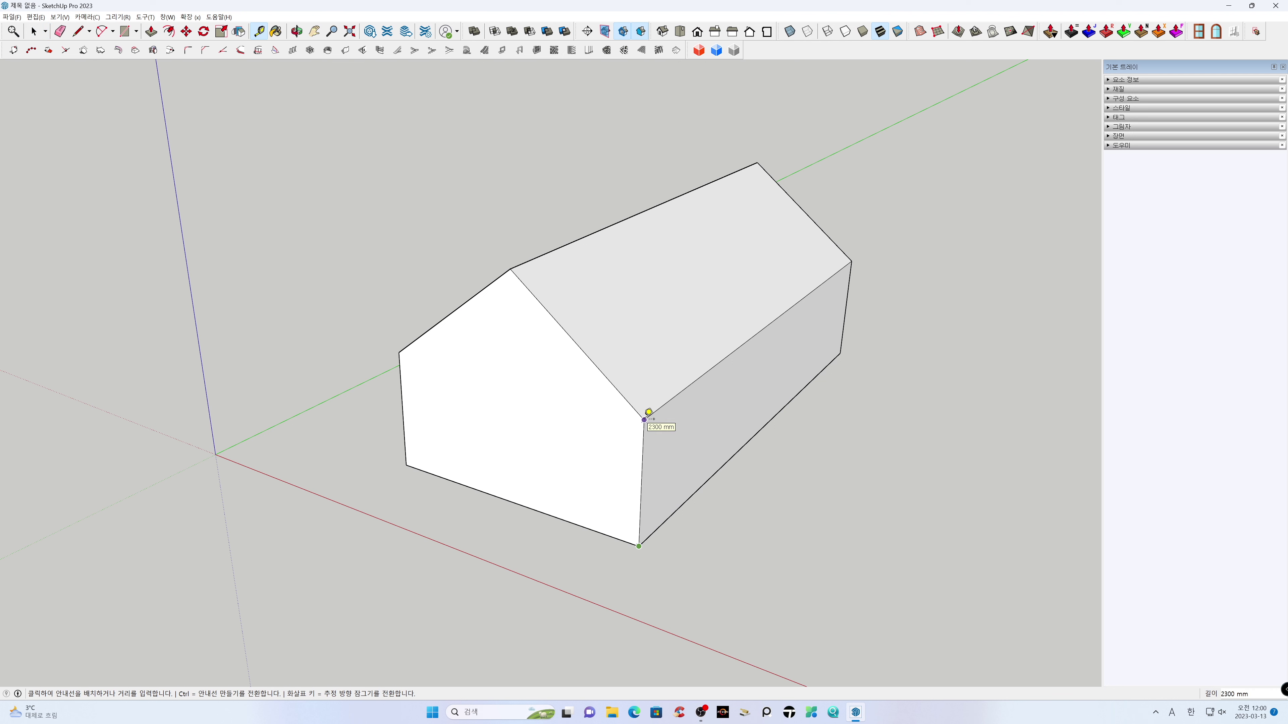
key(Escape)
click(510, 270)
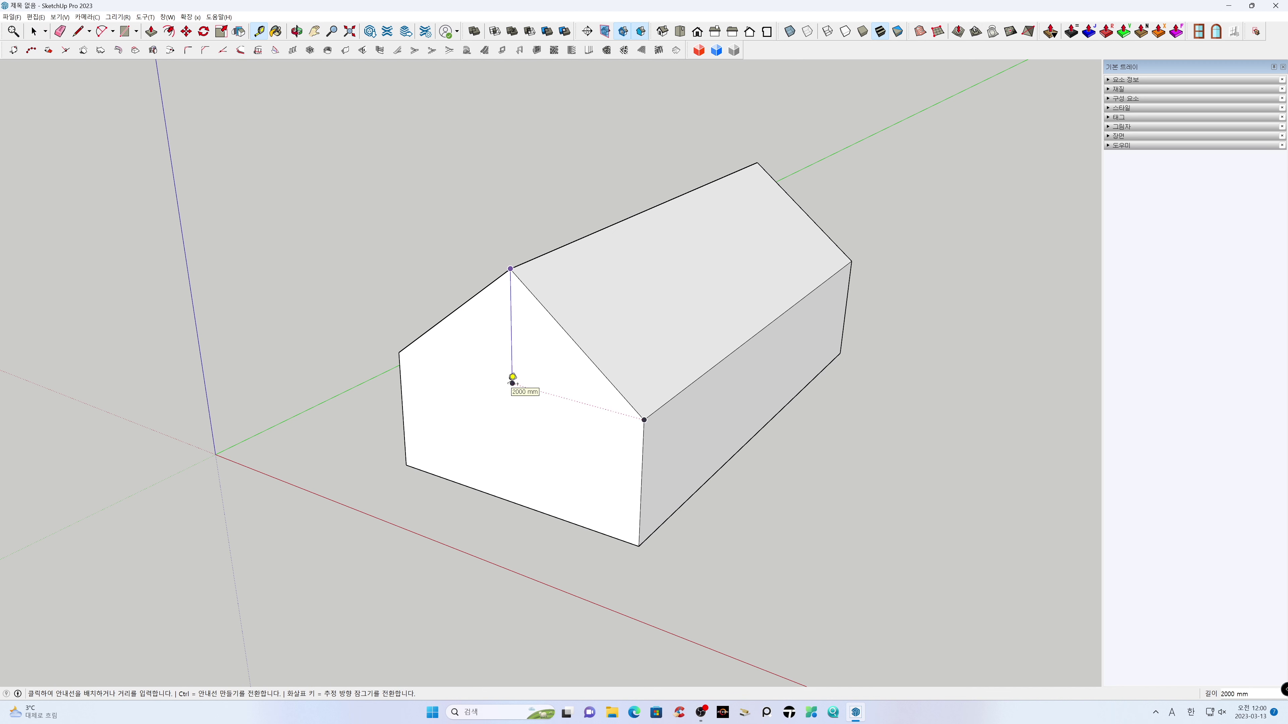
click(512, 378)
key(space)
Step: Explode the house-shaped roof group into loose geometry
click(692, 444)
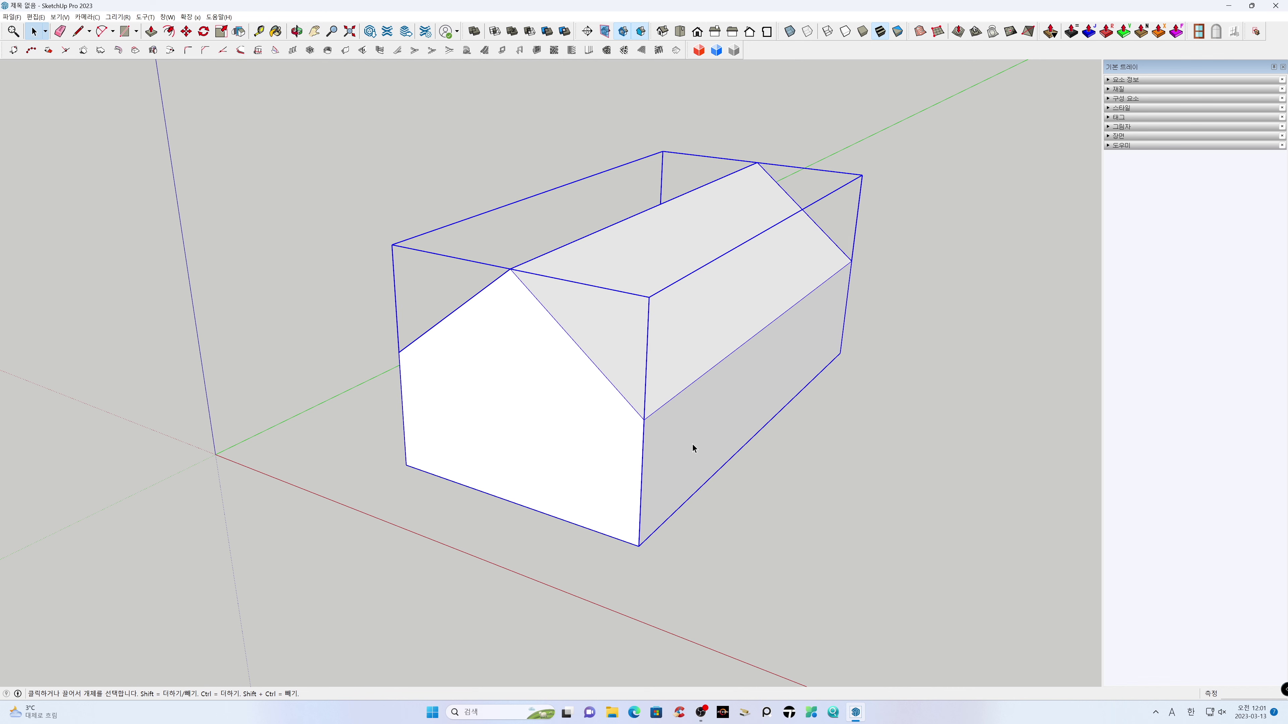
right_click(692, 443)
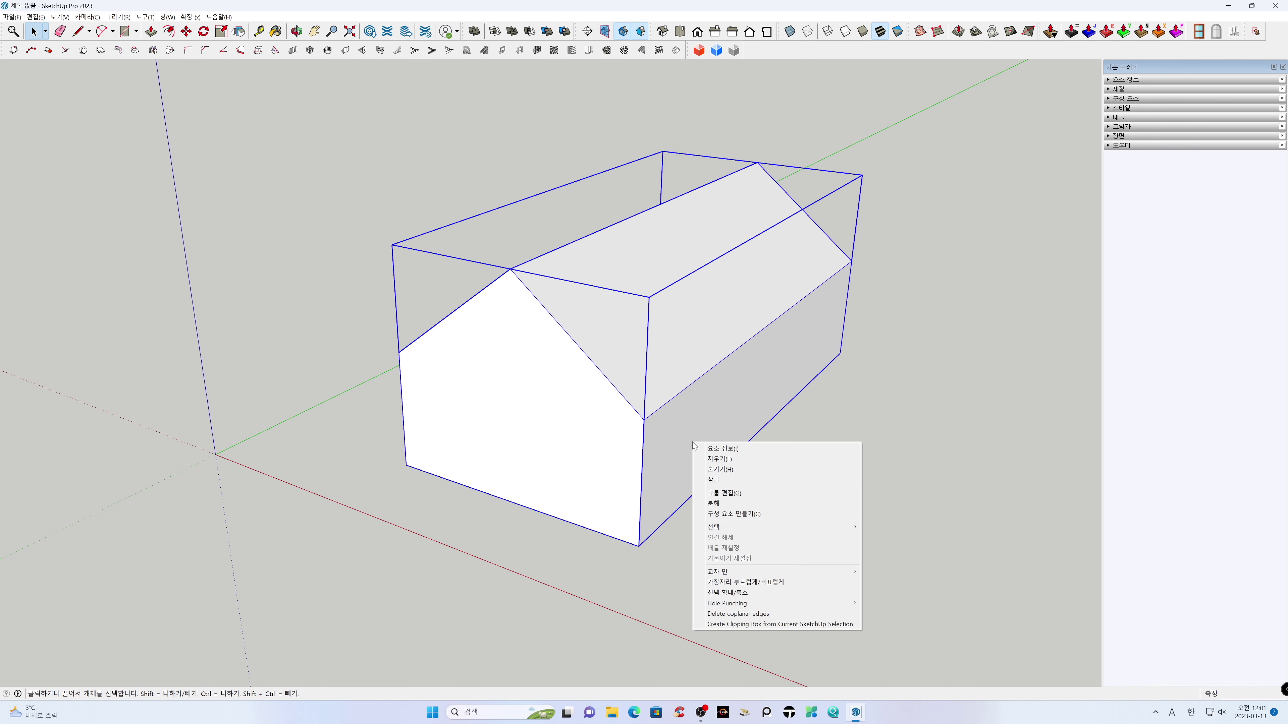
click(724, 503)
click(723, 538)
Step: Reverse the face on the underside of the house
middle_drag(685, 578, 662, 331)
click(648, 363)
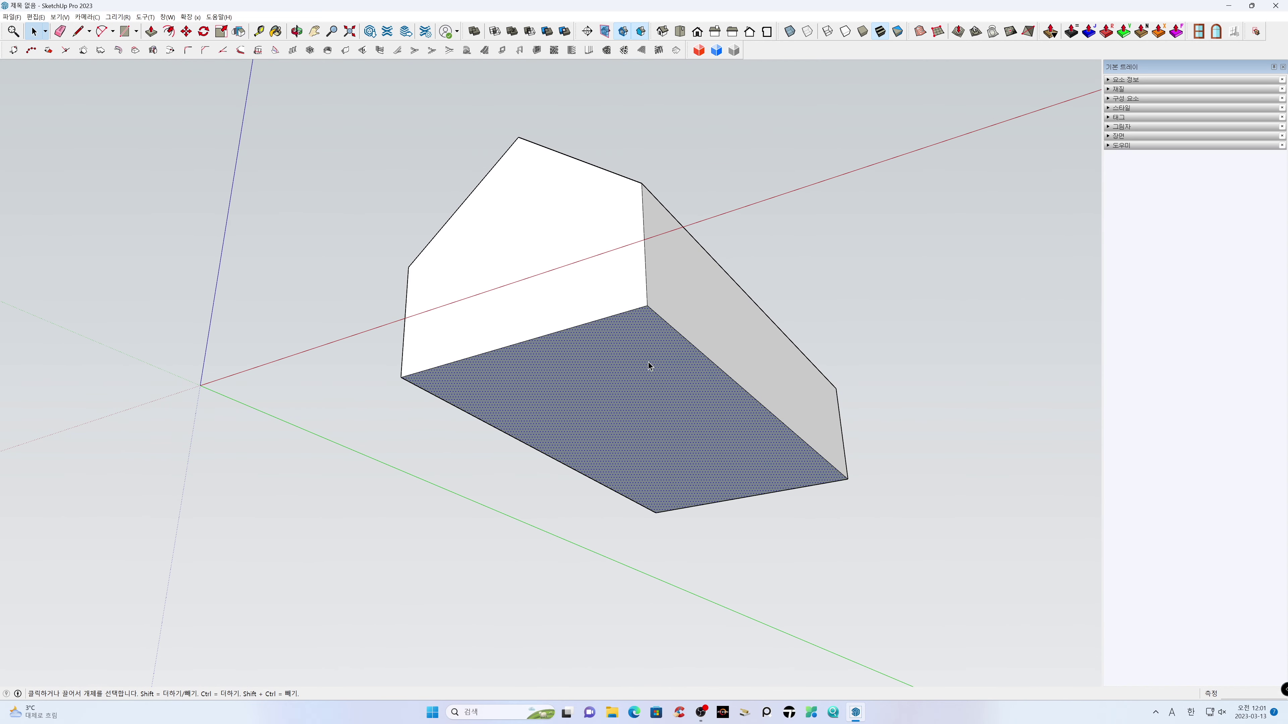
right_click(648, 362)
click(676, 453)
click(687, 519)
Step: Place guides on the front gable face 100 mm above its base edge and 300 mm inward from each vertical edge
middle_drag(687, 519, 621, 679)
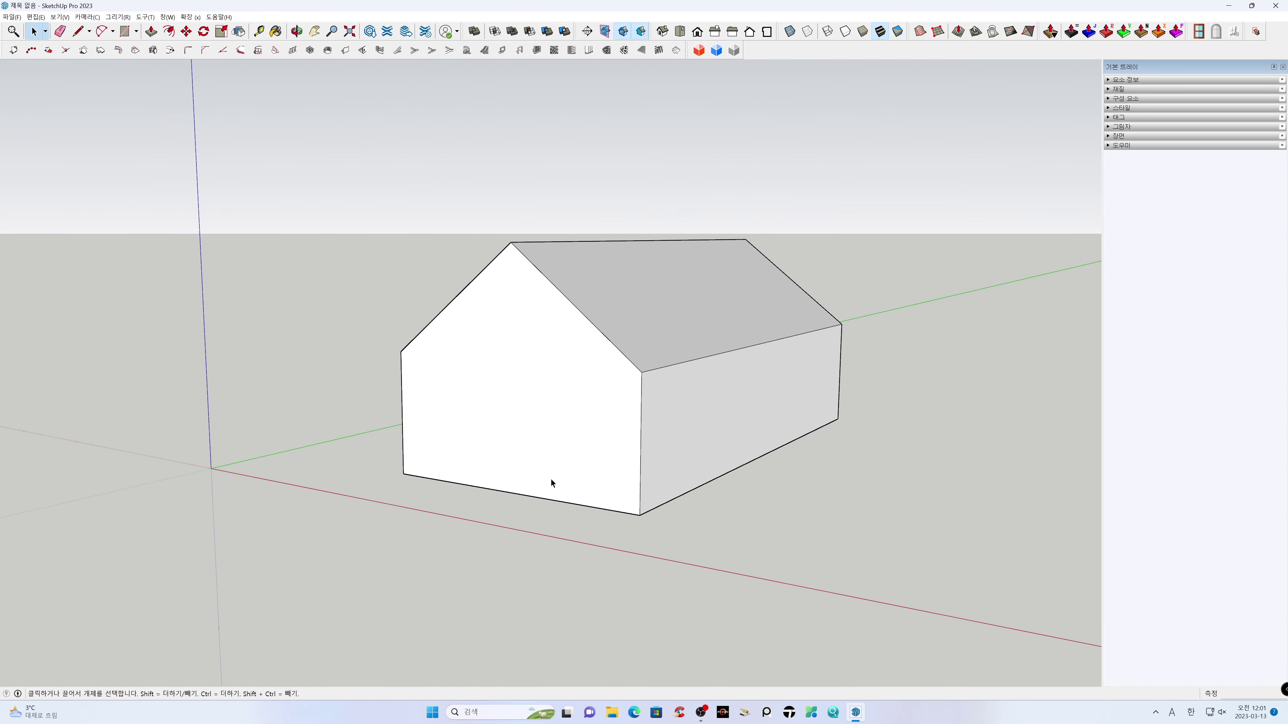
scroll(539, 430, up, 2)
shift+middle_drag(559, 426, 662, 415)
key(t)
click(583, 498)
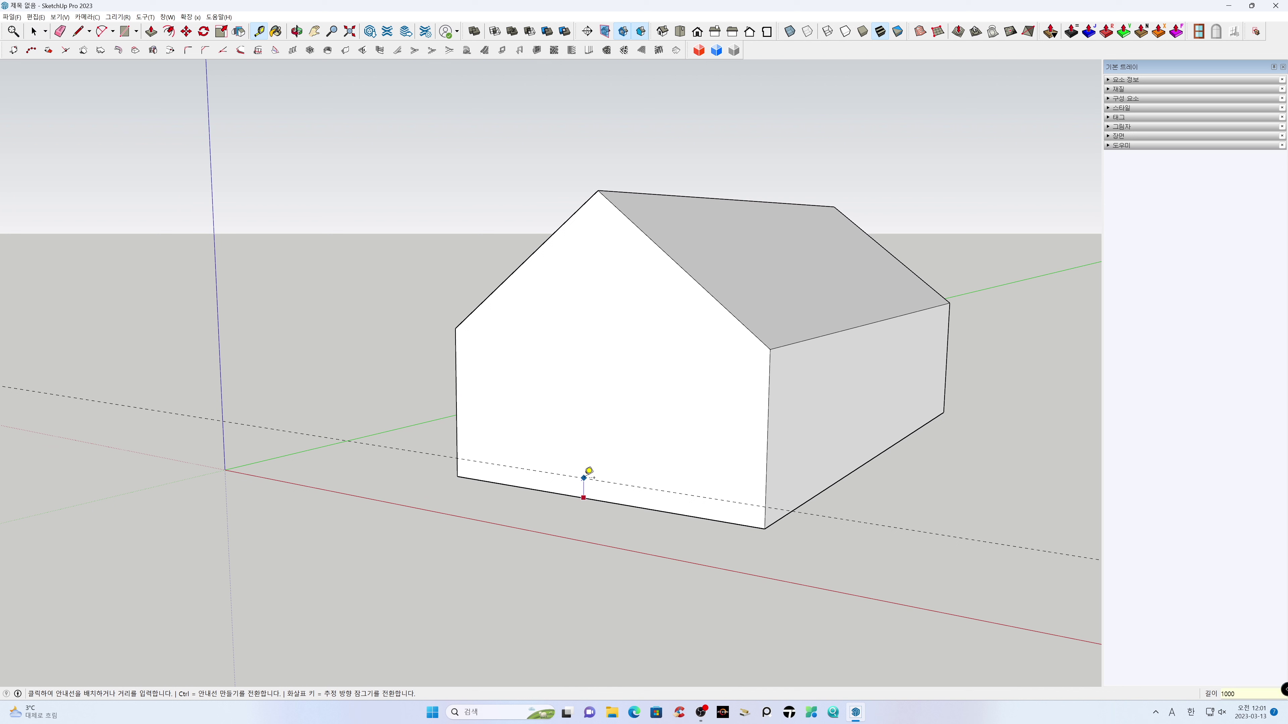
key(Return)
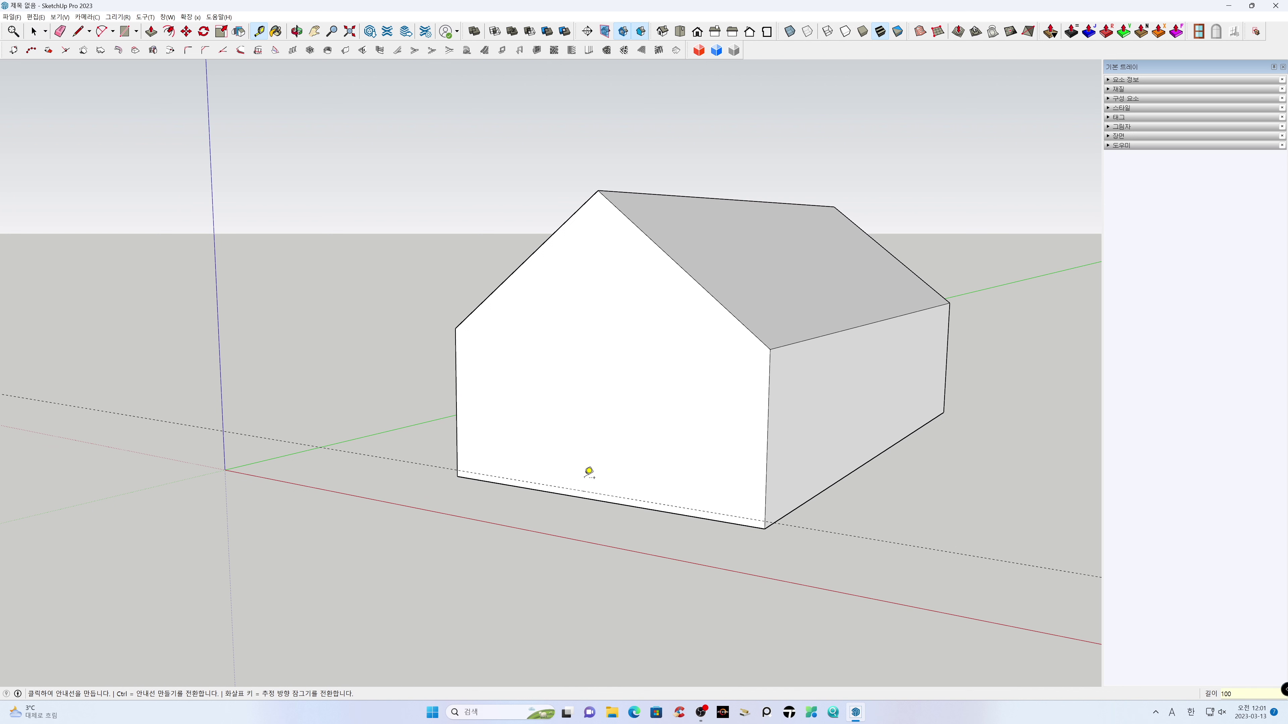
click(456, 422)
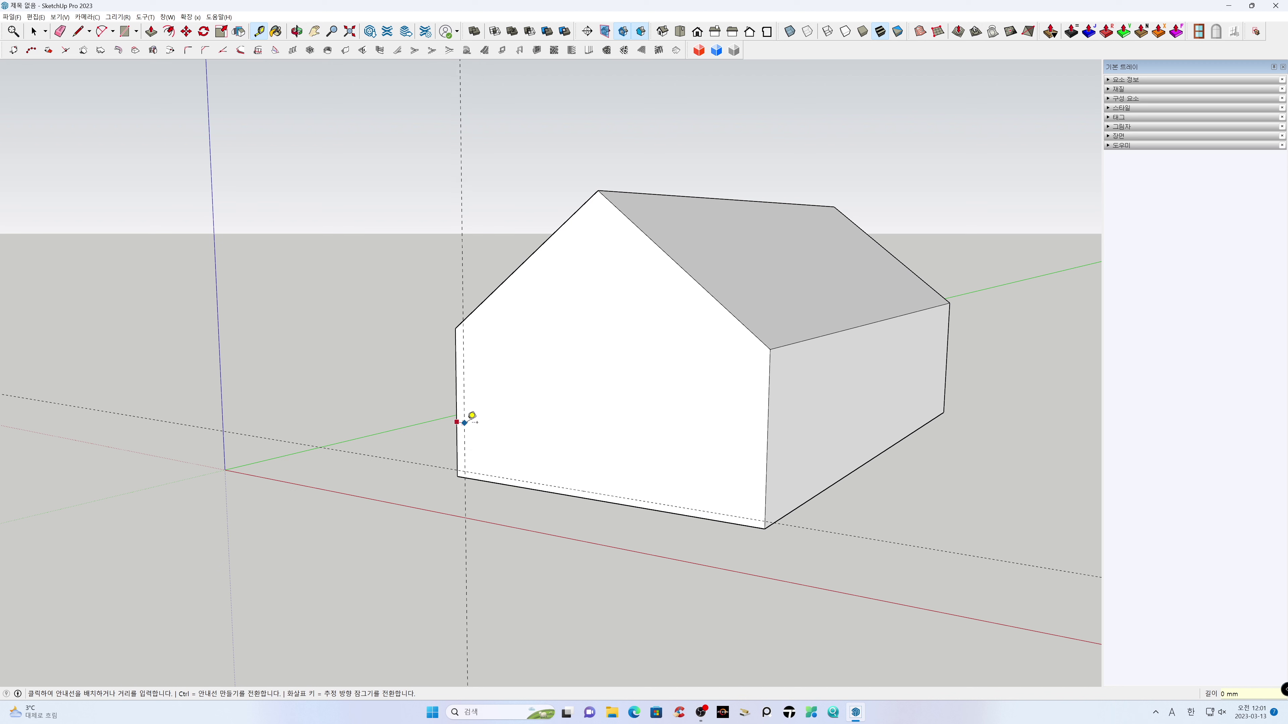
text(300)
key(Return)
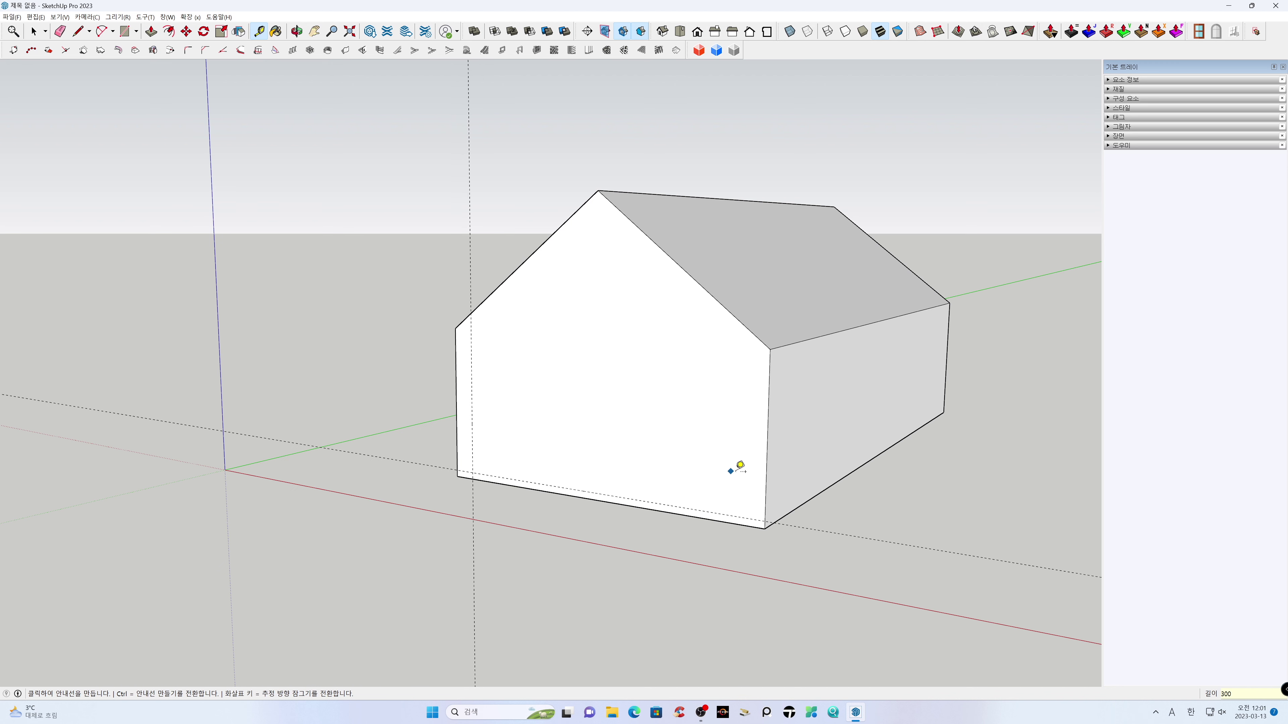
click(769, 472)
text(300)
key(Return)
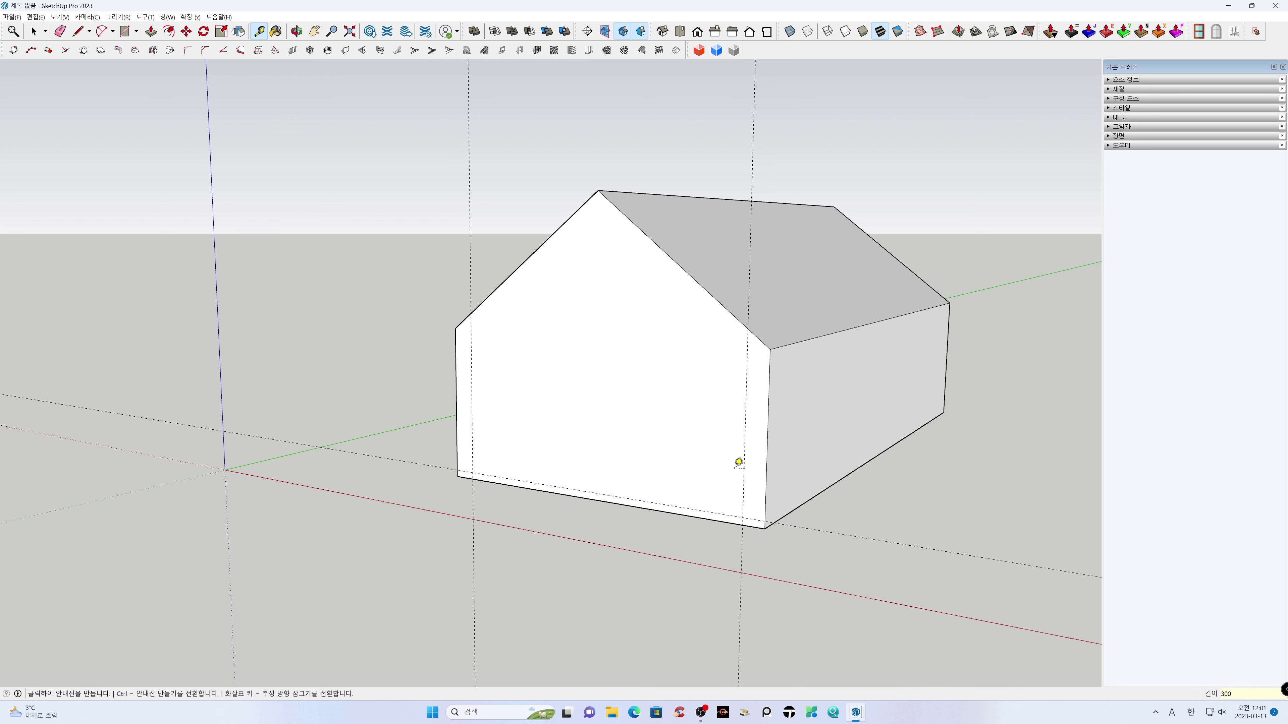
Step: Add a horizontal guide at eaves height and guides parallel to both roof slopes through its intersections with the vertical guides
click(713, 513)
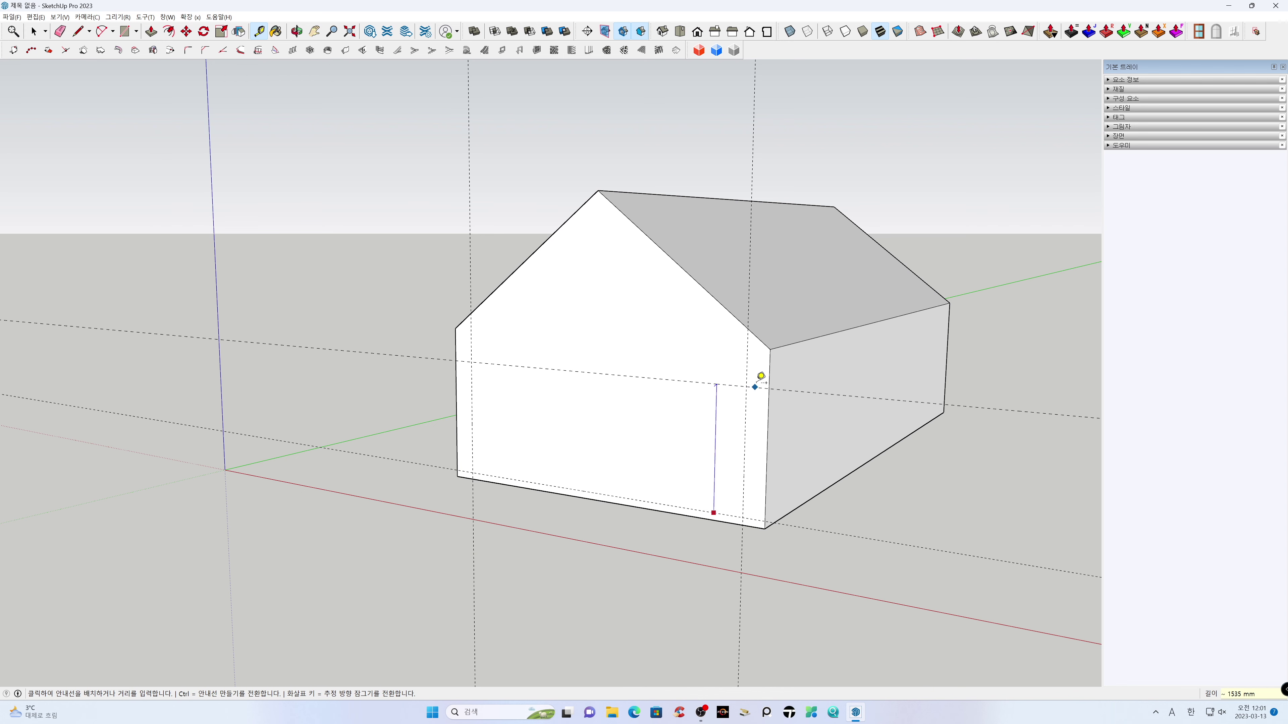
click(769, 349)
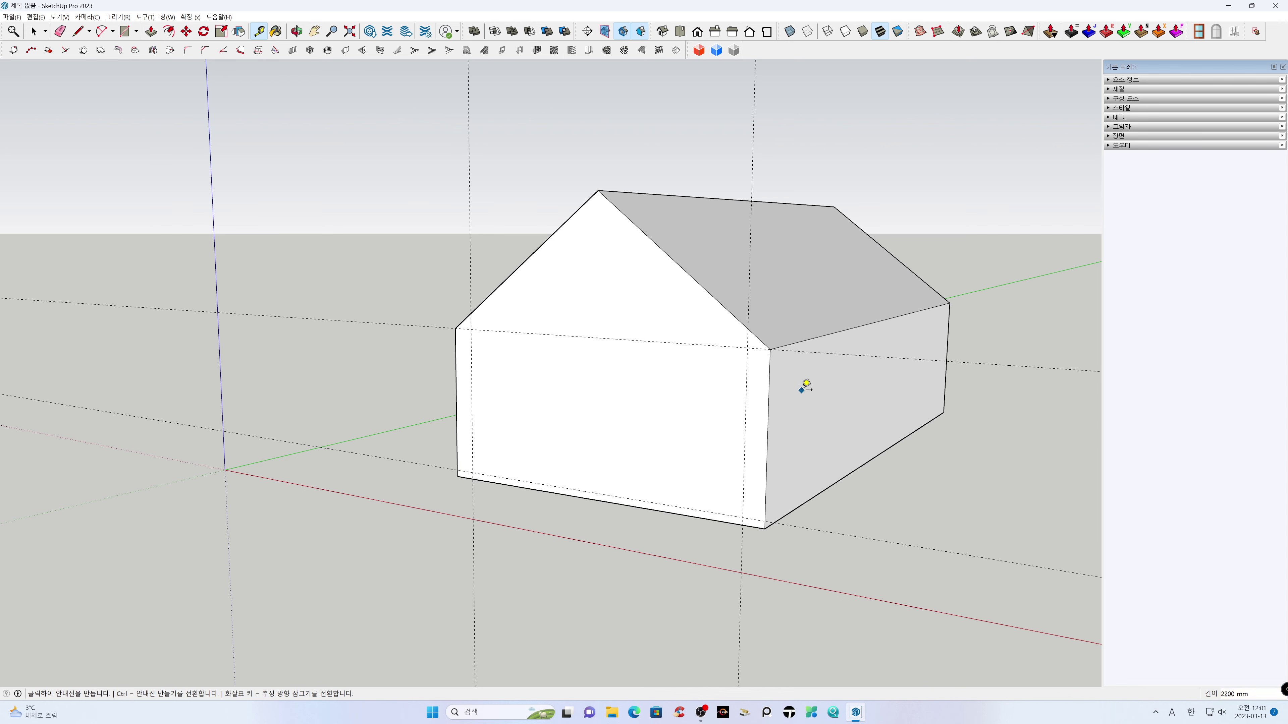
click(720, 303)
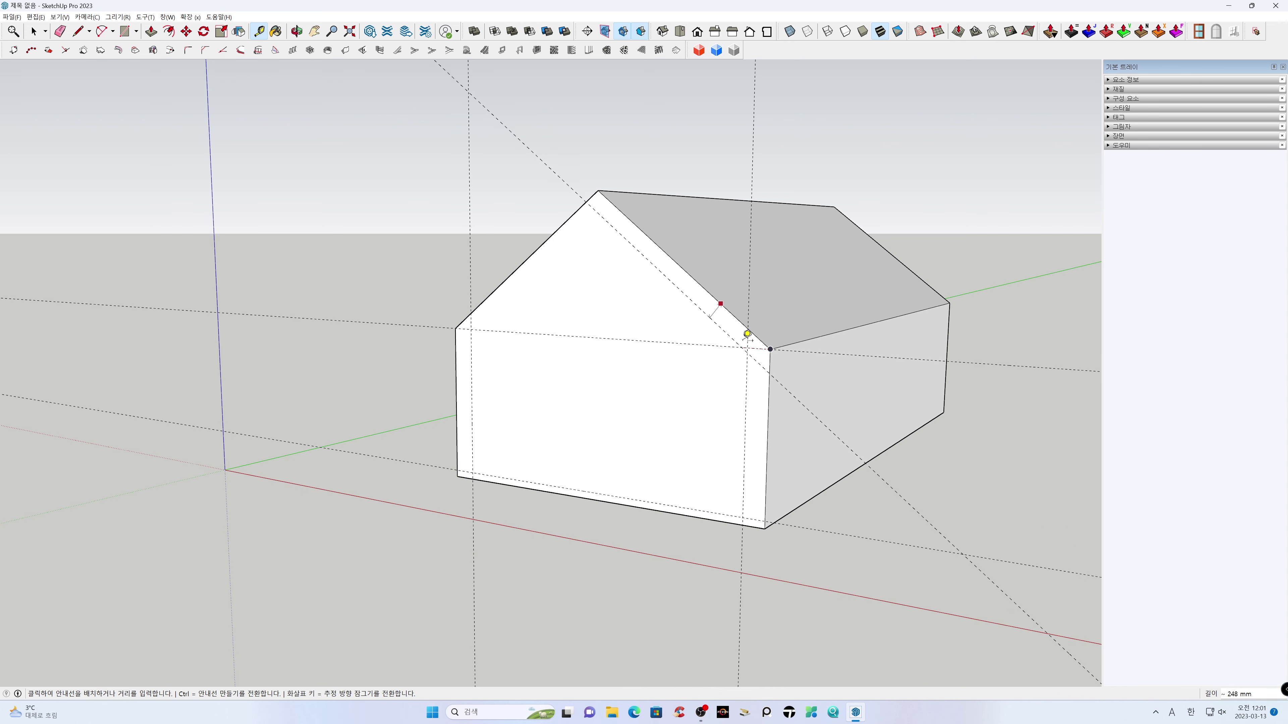
click(746, 333)
click(501, 289)
click(473, 322)
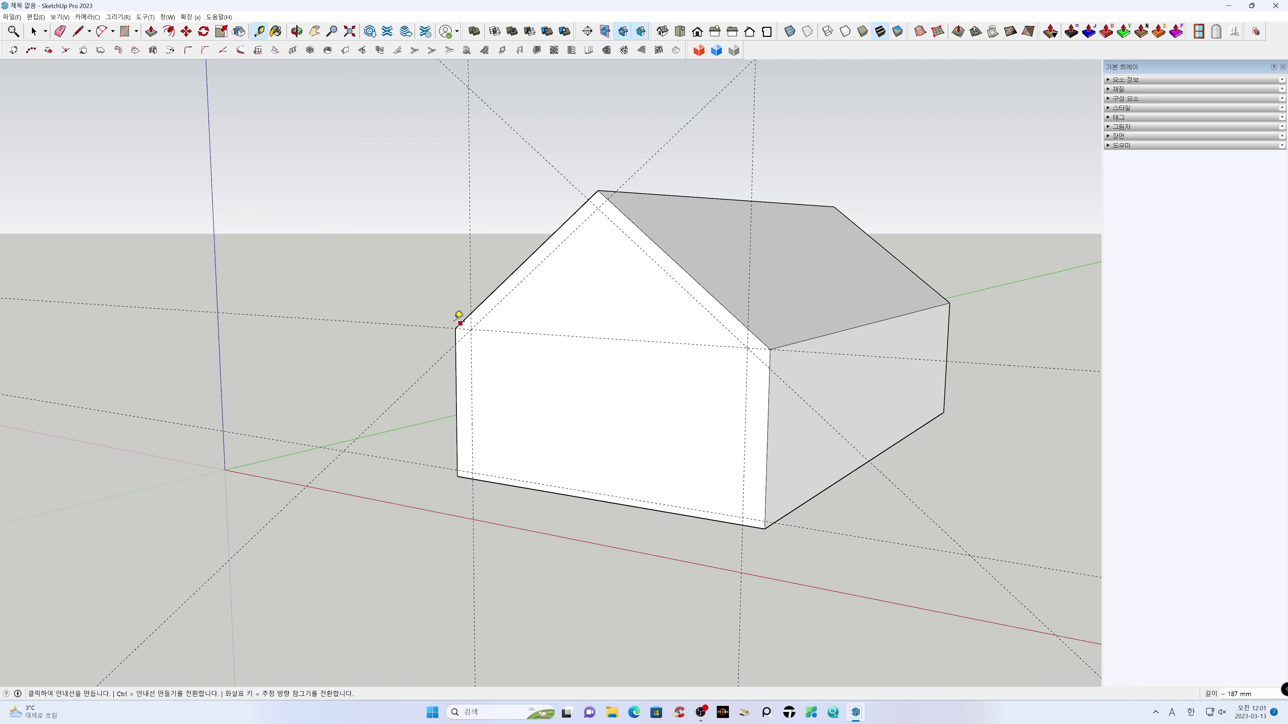
key(space)
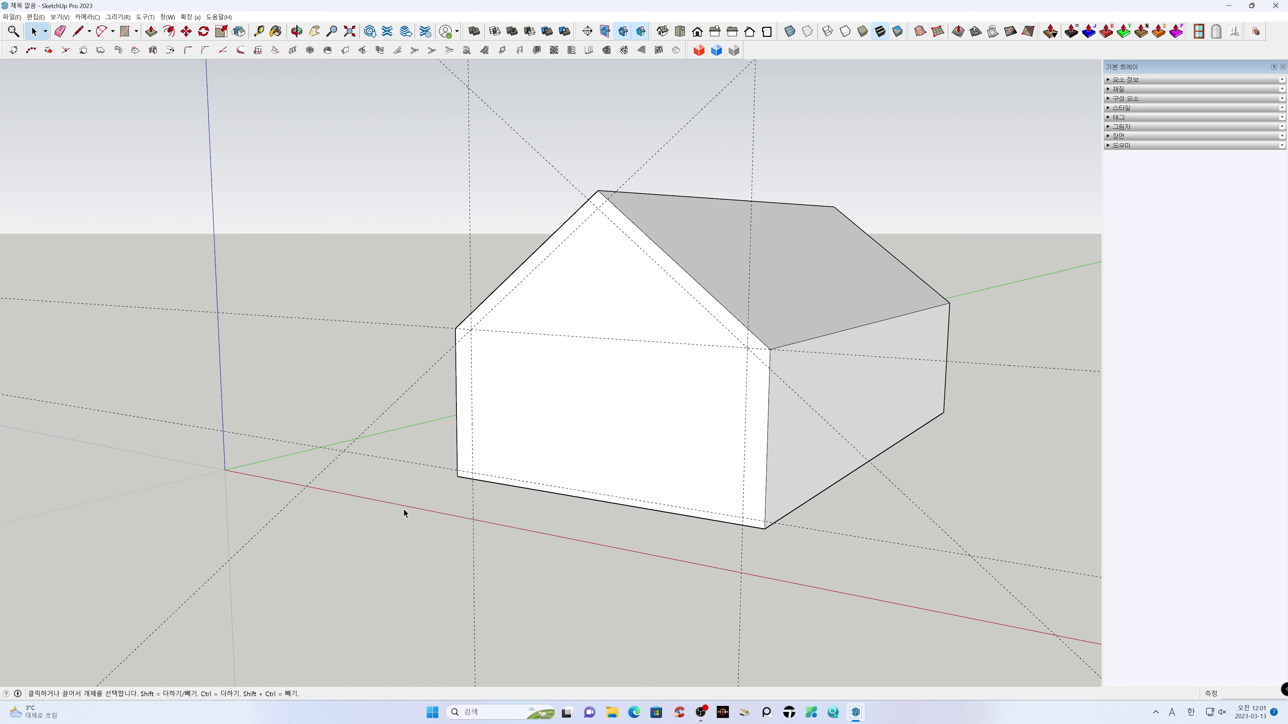
Step: Draw the five-sided inner outline on the front gable face by connecting the guide intersections with lines
key(l)
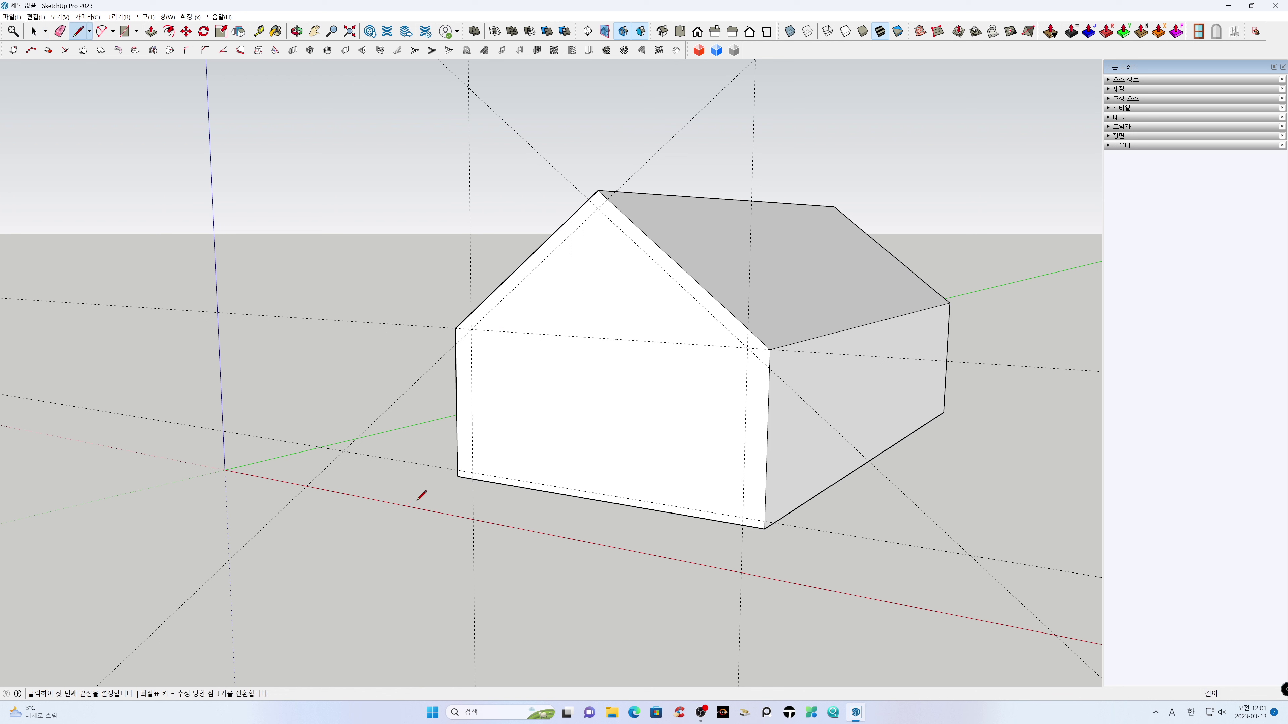
click(472, 472)
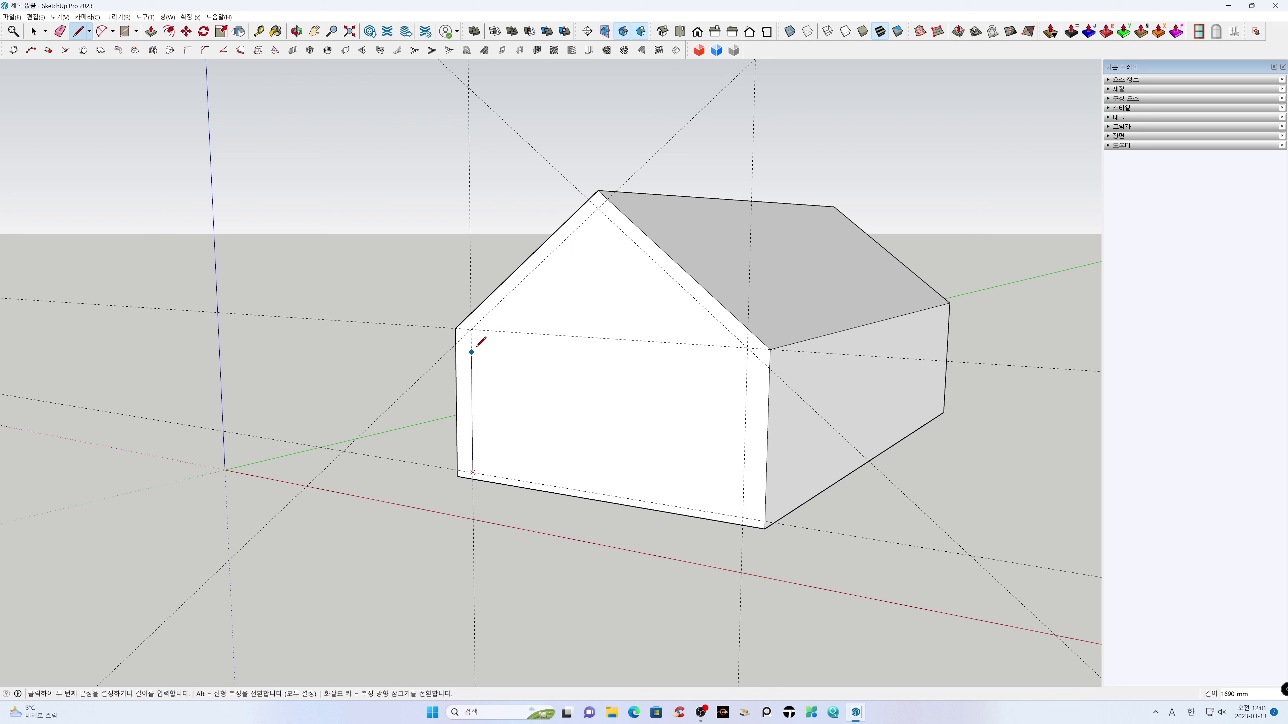
click(471, 330)
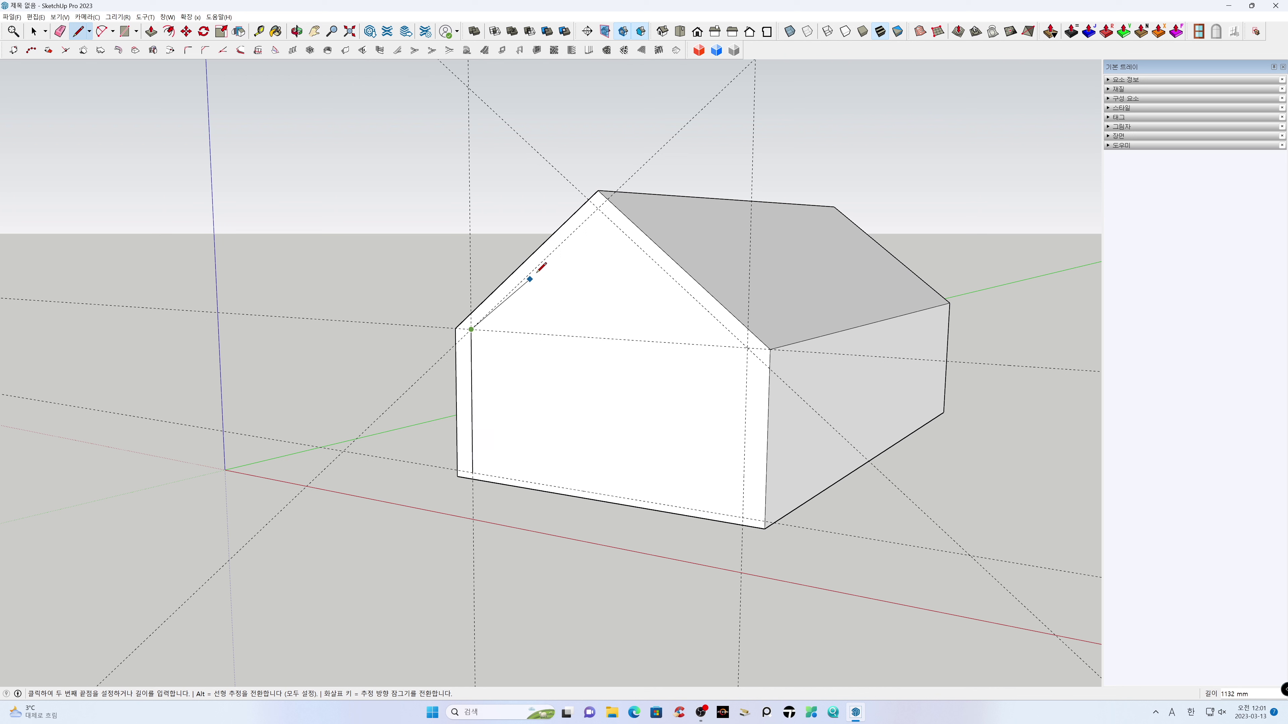
click(598, 208)
click(747, 348)
click(743, 518)
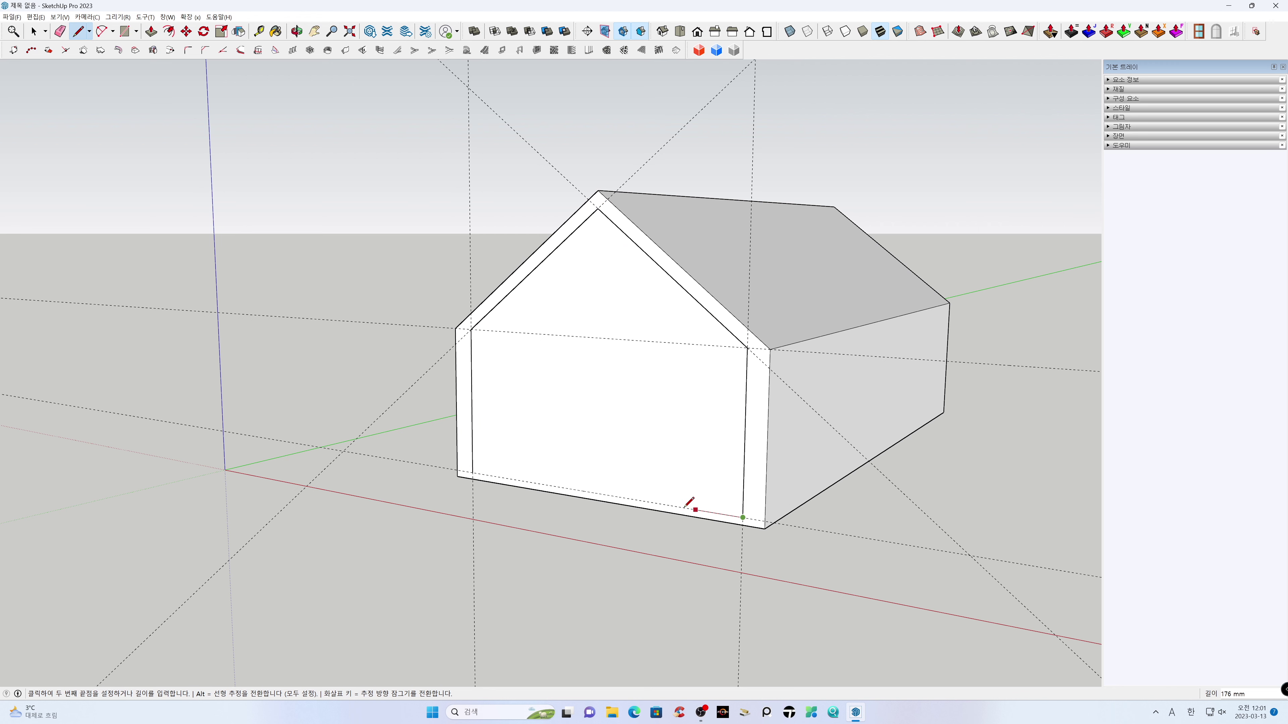
click(473, 472)
key(space)
Step: Erase all the guide lines around the house
key(e)
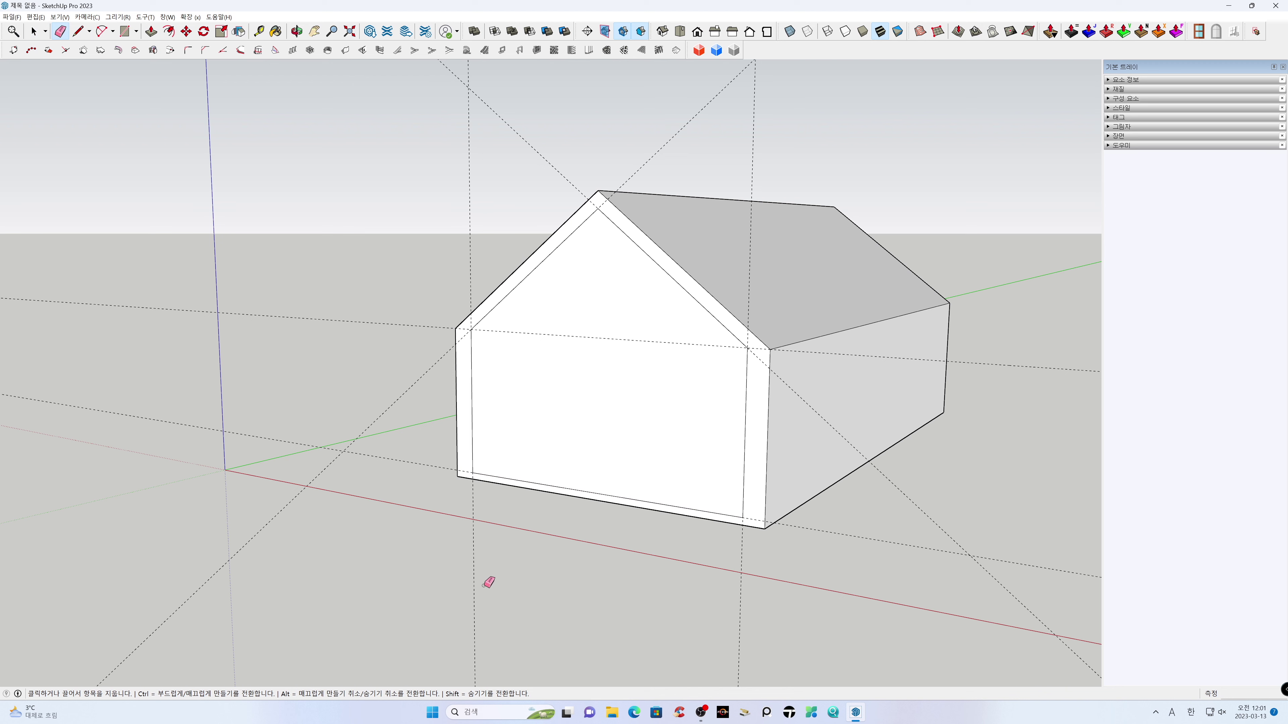
mouse_move(327, 267)
mouse_down()
mouse_move(481, 135)
mouse_move(546, 106)
mouse_up()
drag(730, 127, 784, 135)
key(space)
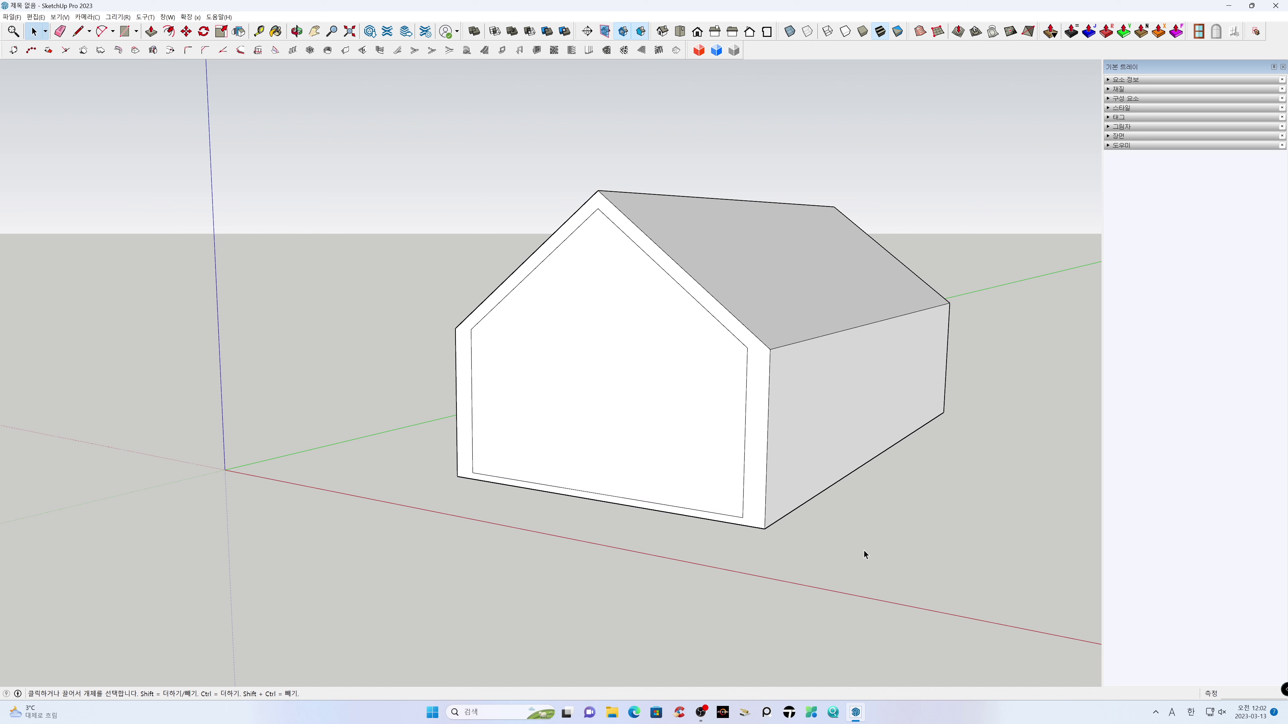
Step: Push the inner gable face 10000 mm through the house to hollow it out from front to back
click(663, 471)
key(p)
click(663, 470)
click(691, 455)
text(10000)
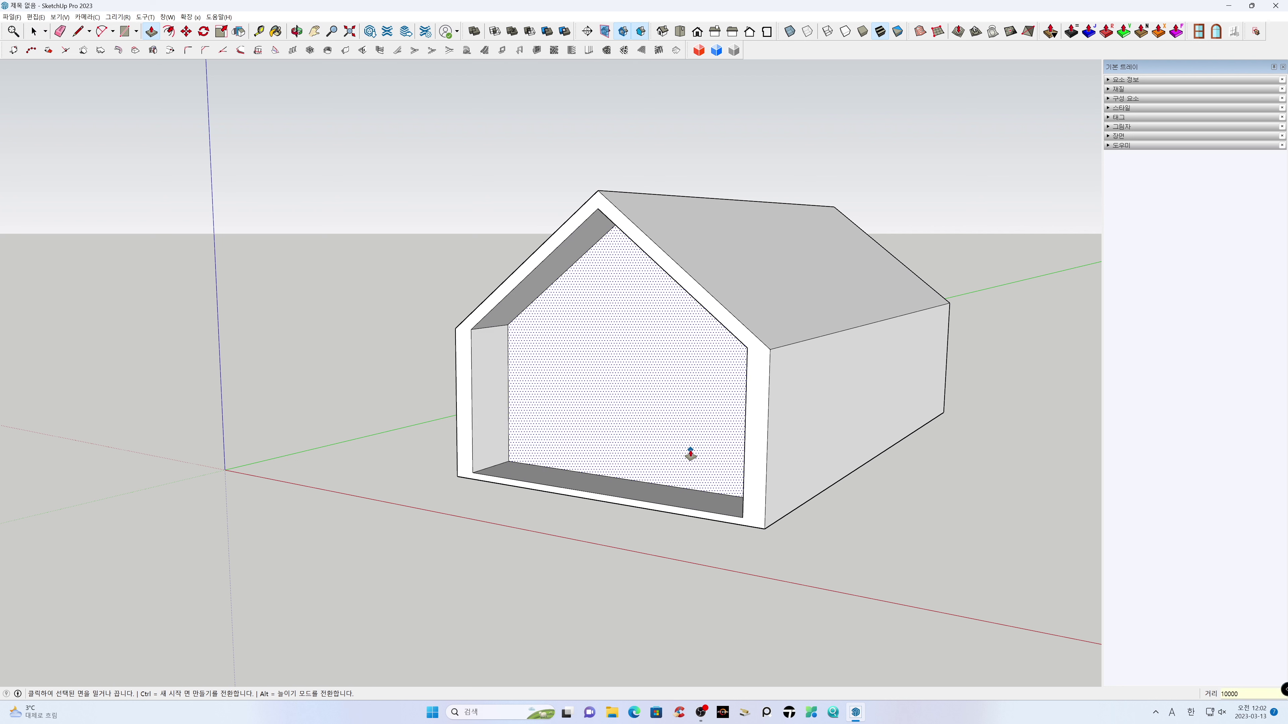
key(Return)
key(o)
drag(454, 535, 889, 526)
key(h)
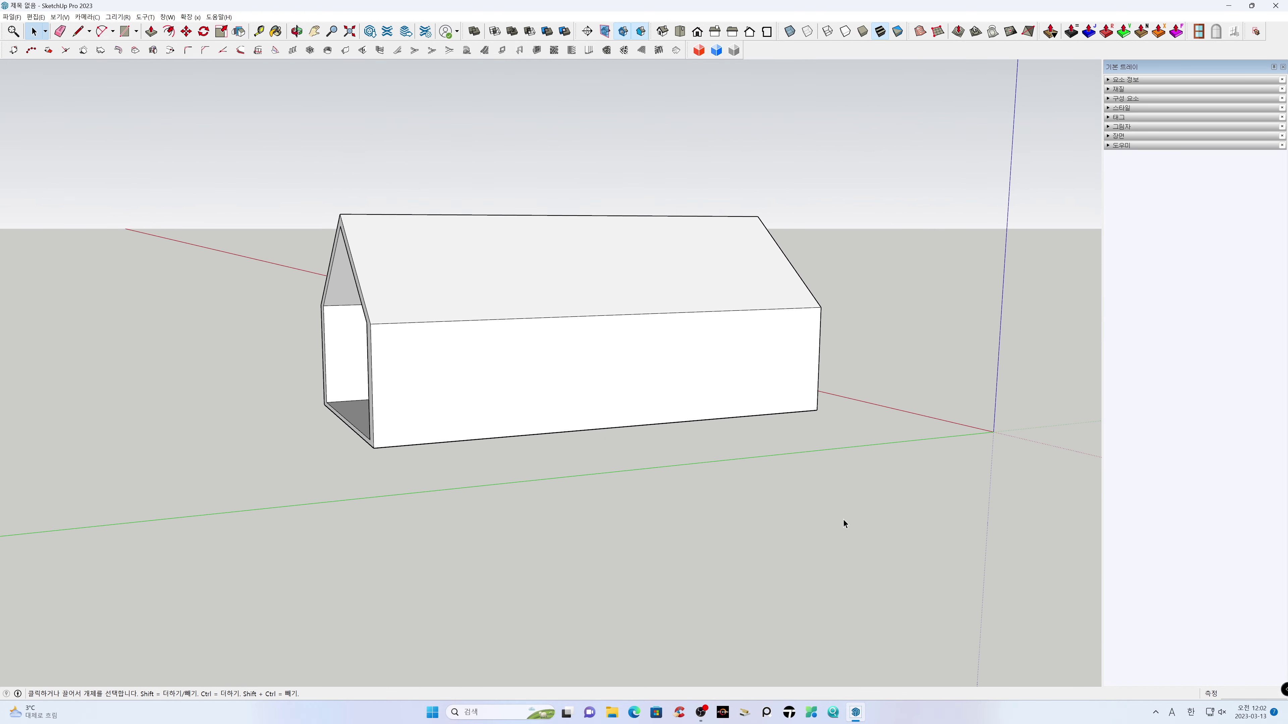
drag(727, 475, 664, 481)
key(o)
key(h)
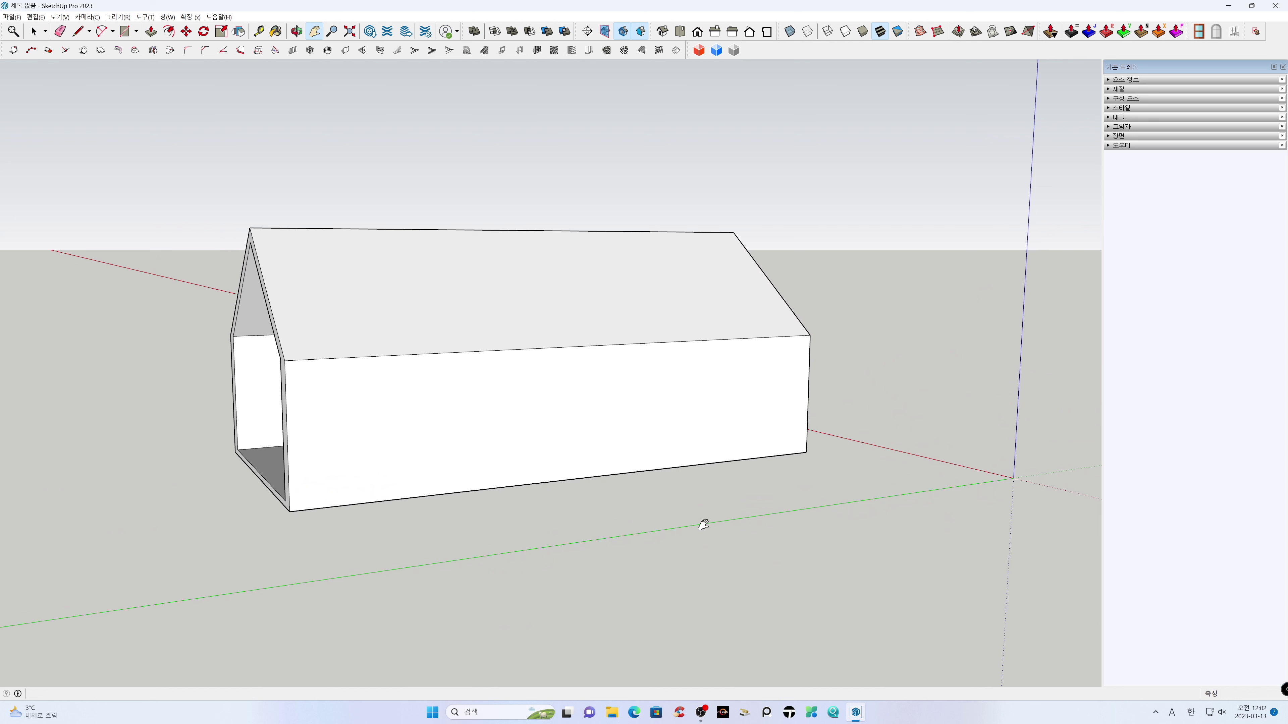
Step: Place a guide 100 mm above the bottom edge of the long side wall
key(t)
click(679, 467)
text(100)
key(Return)
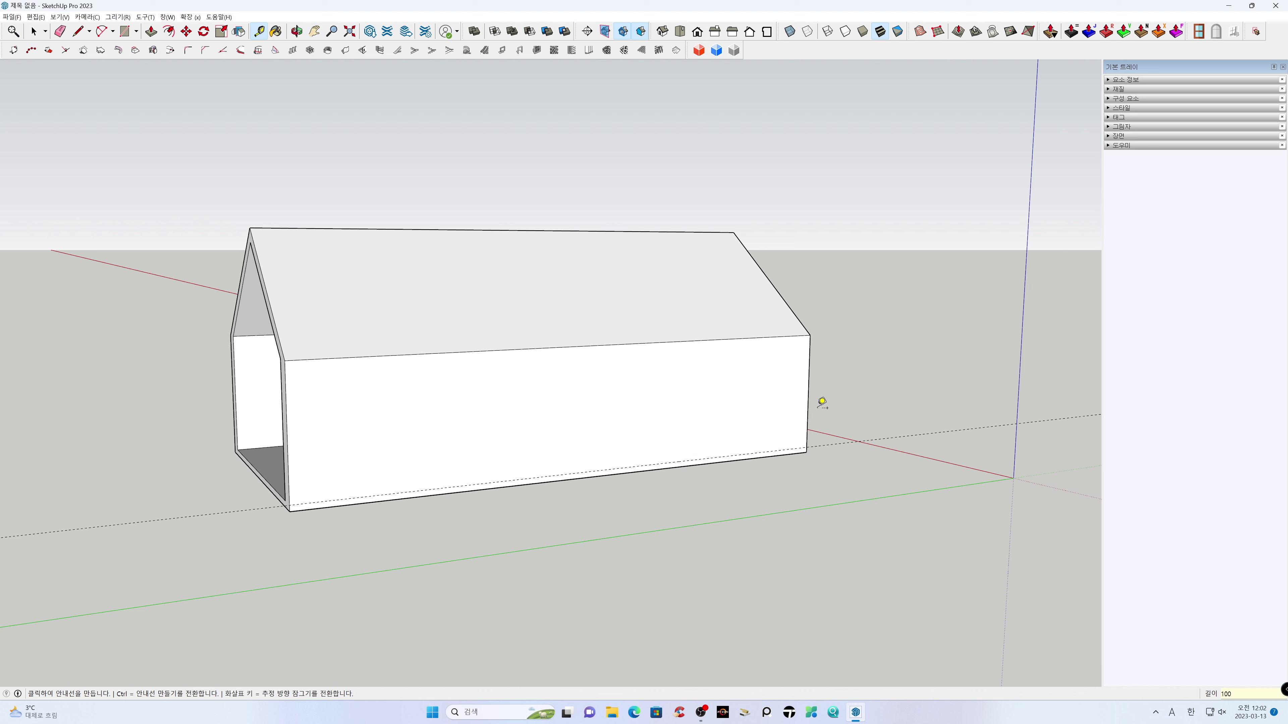
Step: Add a vertical guide 600 mm in from the long wall's edge nearest the origin, and another 900 mm beyond it
click(810, 391)
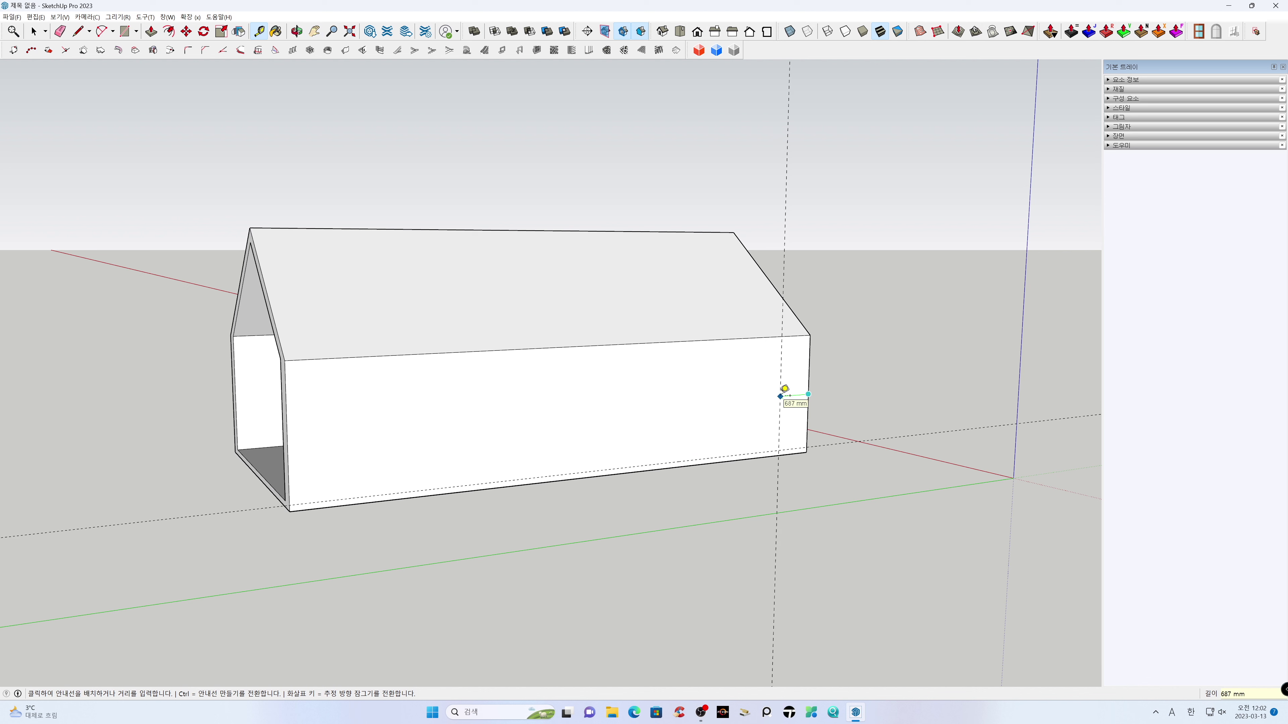
text(600)
key(Return)
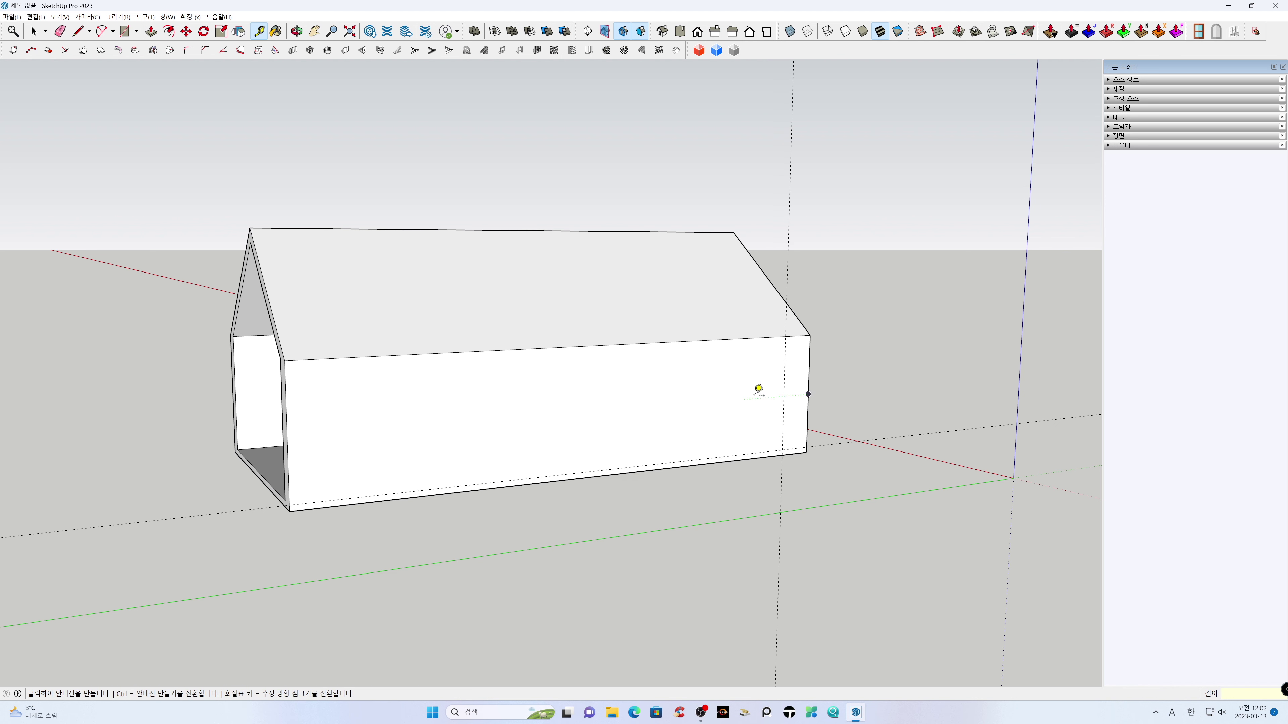
click(788, 273)
key(Escape)
click(783, 431)
text(900)
key(Return)
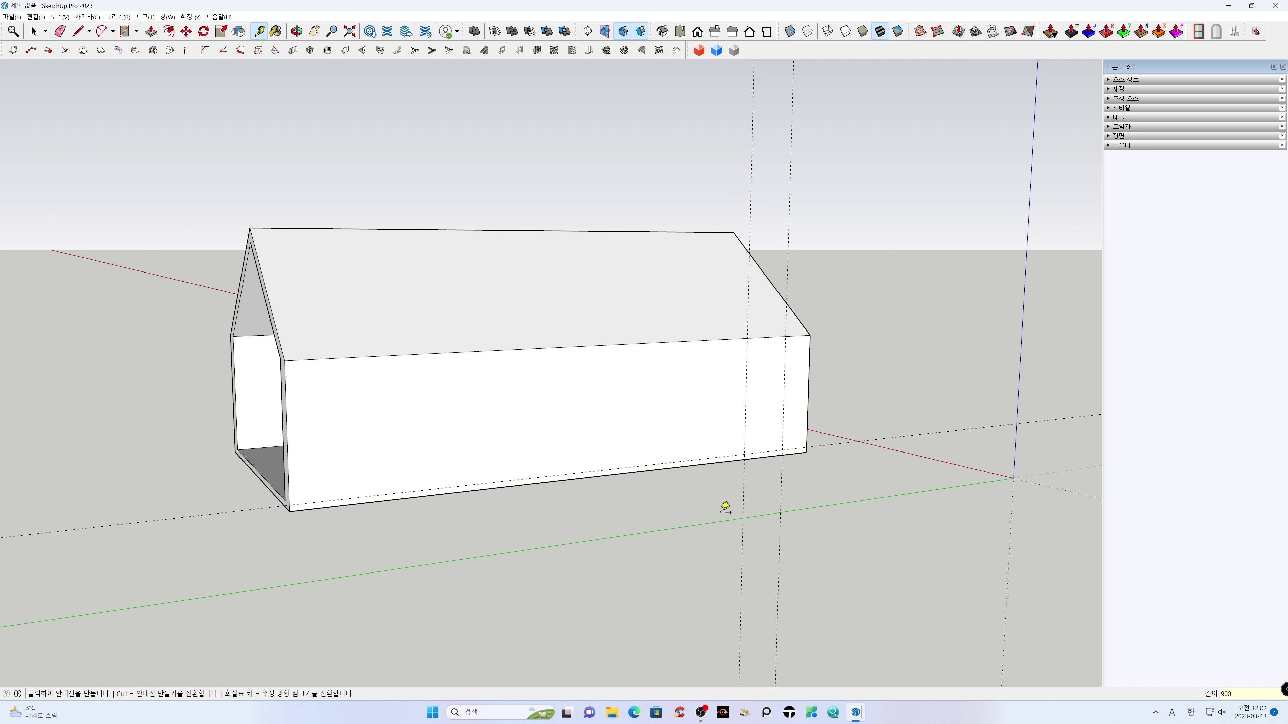
Step: Add a third vertical guide farther along the long wall and a fourth 1500 mm beyond it to mark a window's width
click(745, 481)
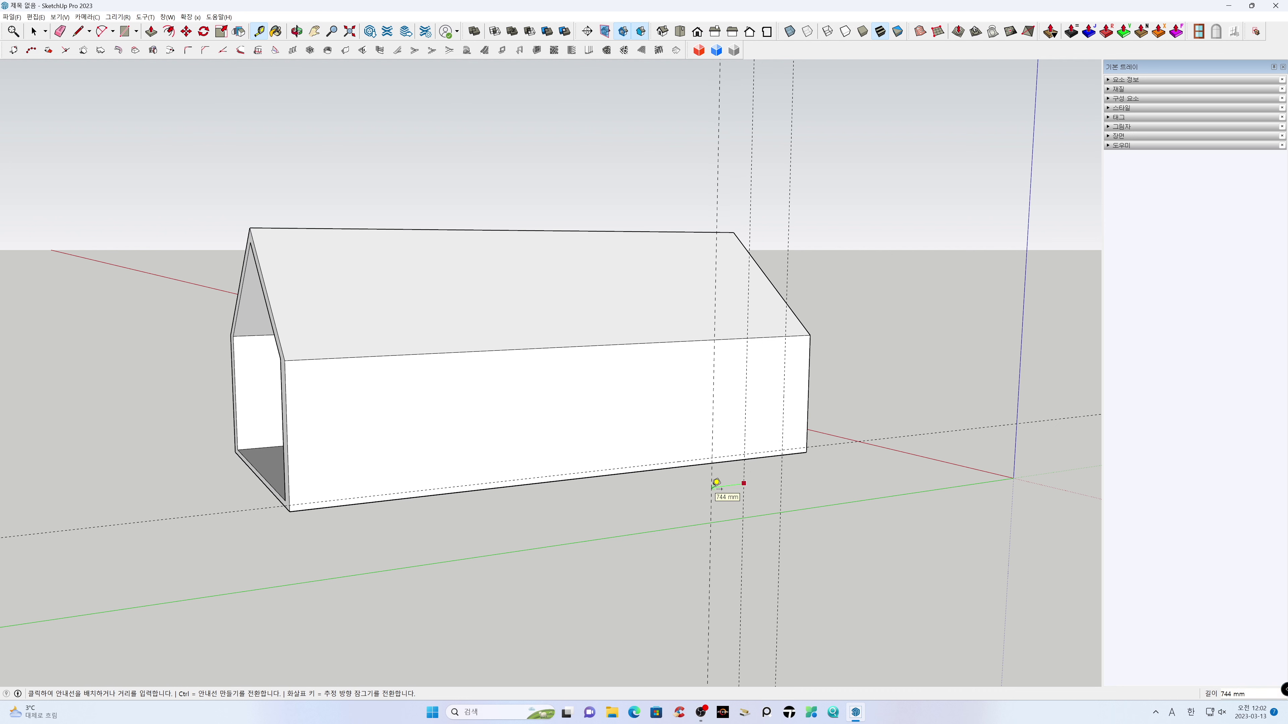
text(196)
key(Return)
click(700, 491)
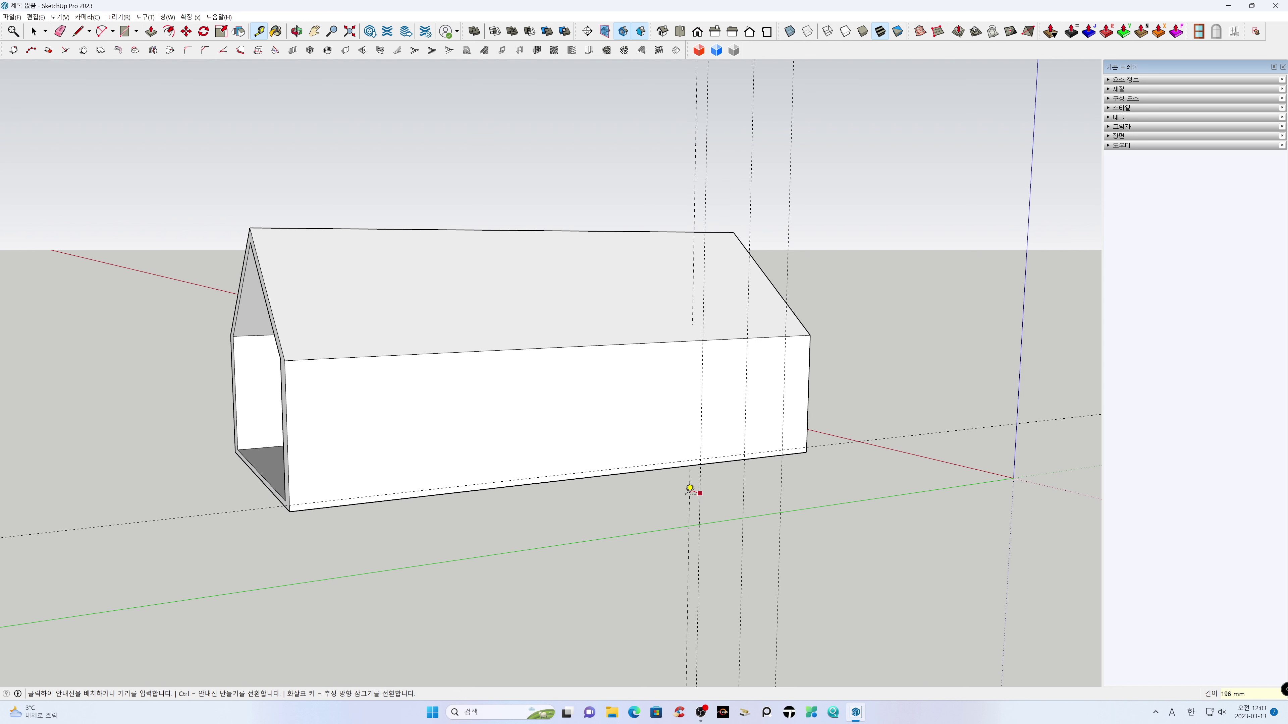
text(1500)
key(Return)
Step: Copy the two window-width guides 2500 mm along the wall and multiply the copy by 2
key(space)
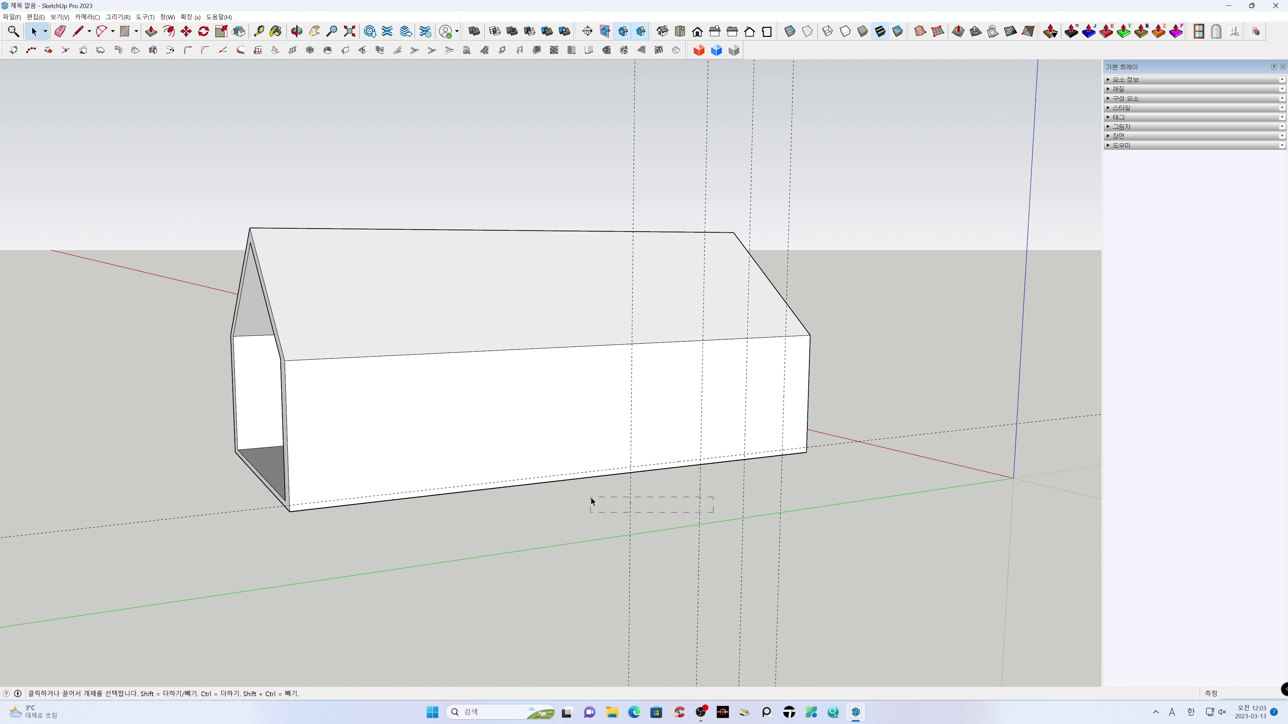
key(ctrl)
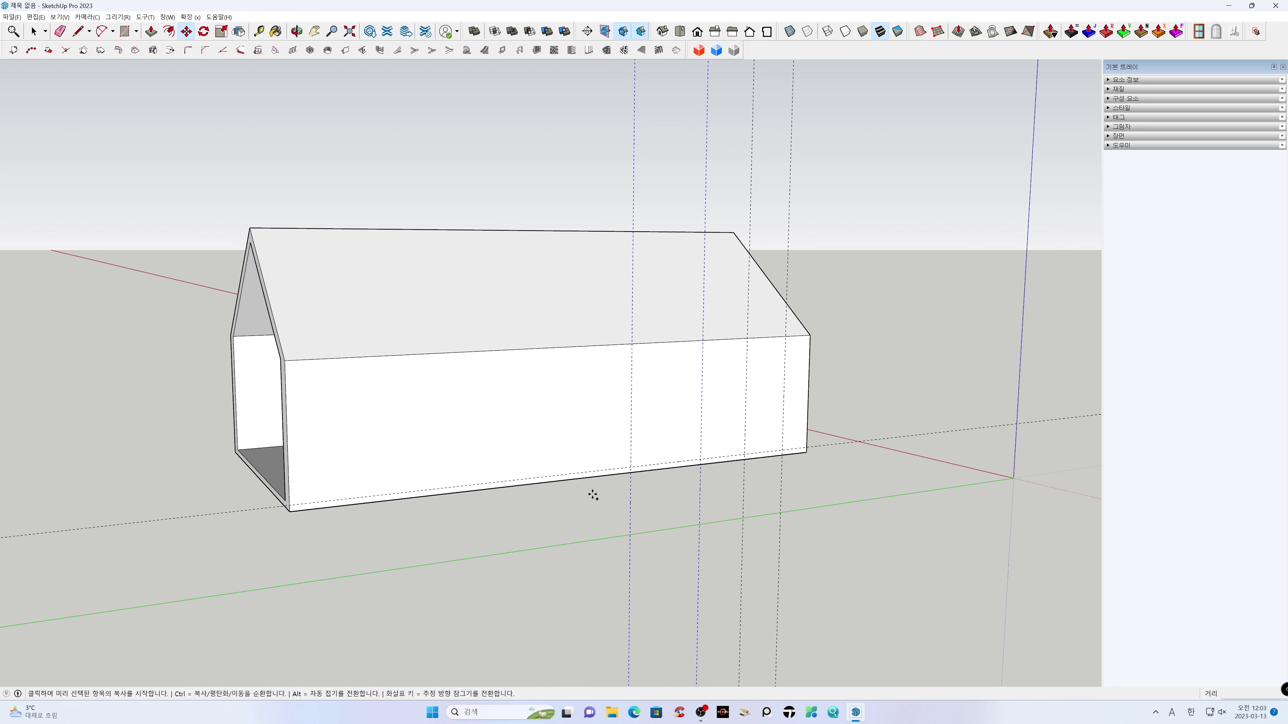
click(598, 501)
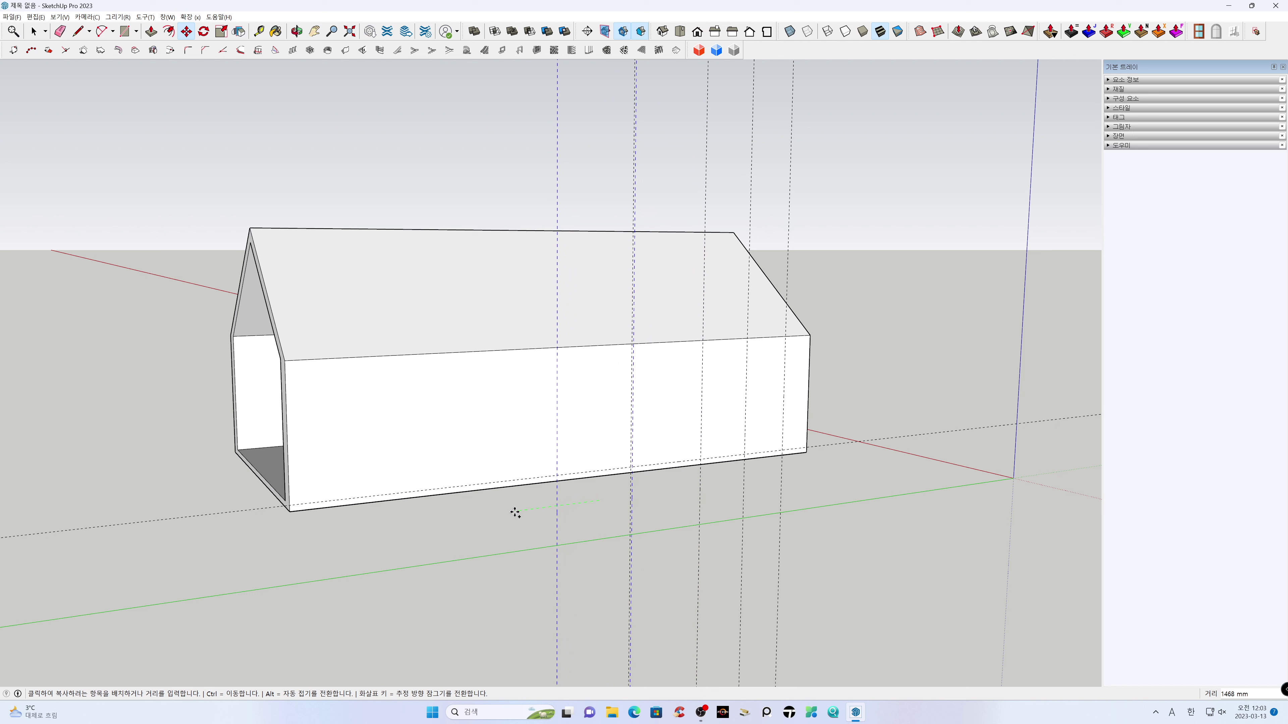
text(2500)
key(Return)
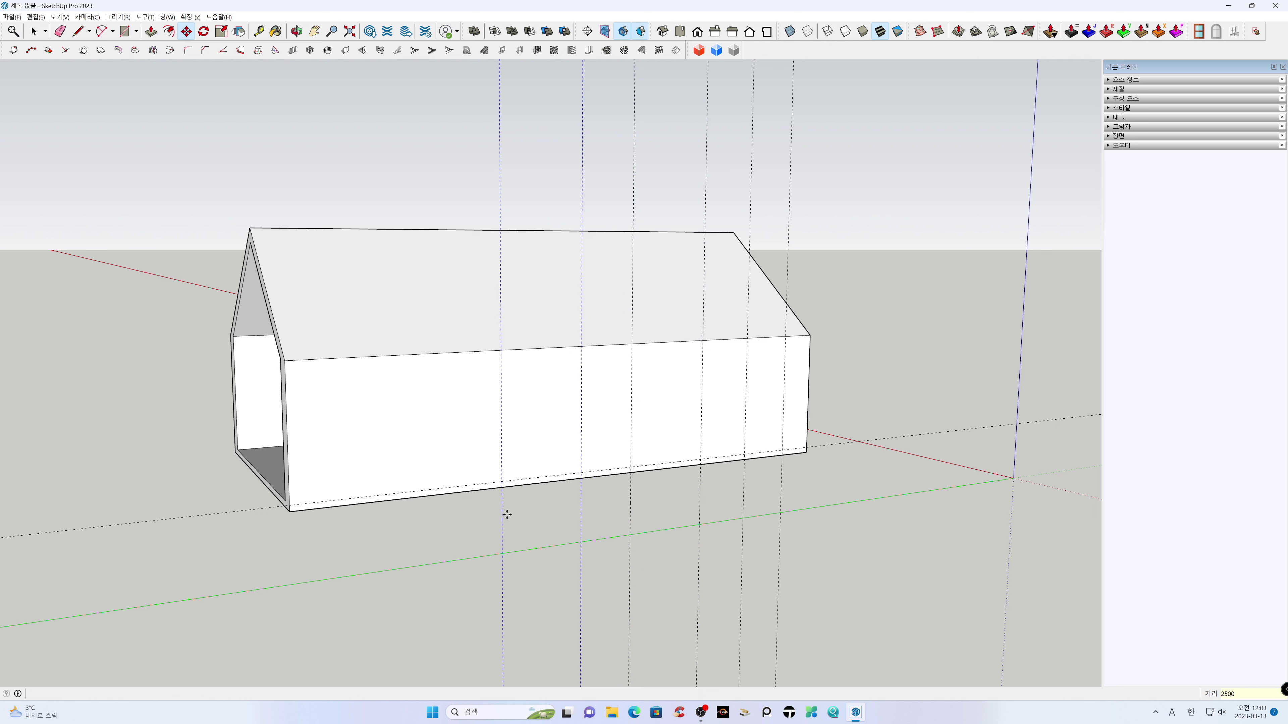
text(*2)
key(Return)
key(space)
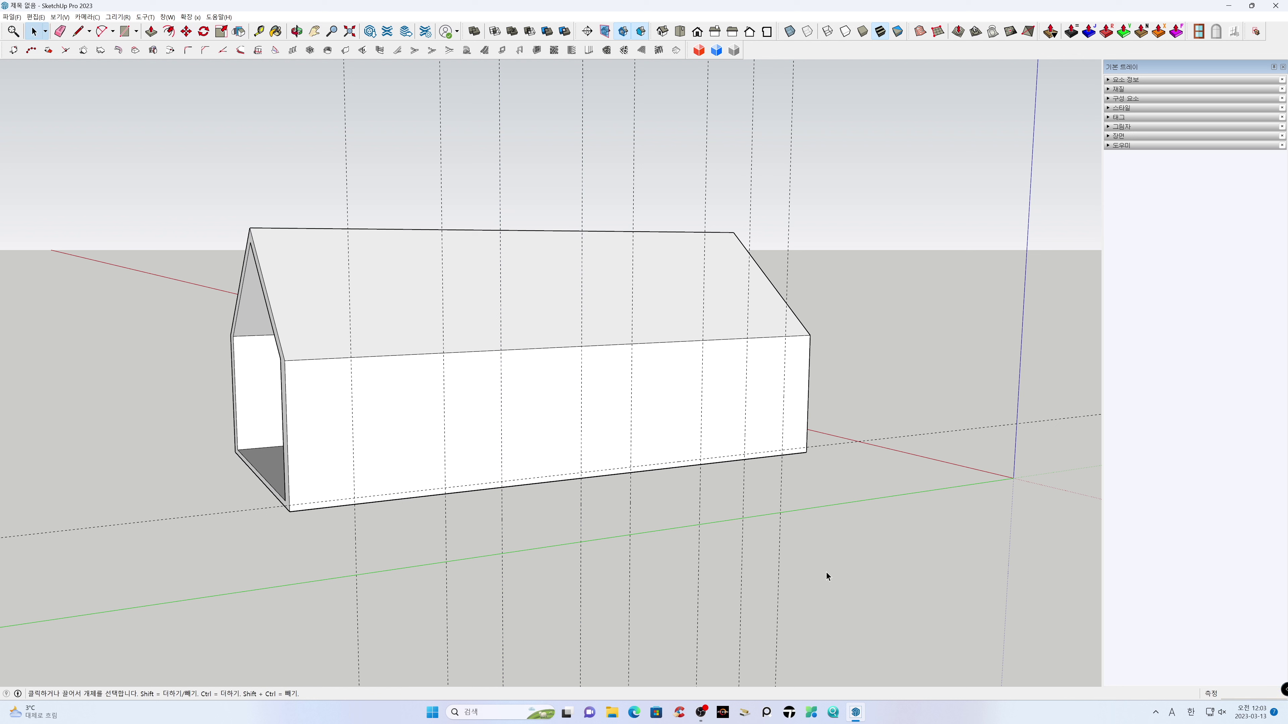
Step: Place a horizontal guide 1900 mm above the lowest guide to mark the door's top
key(t)
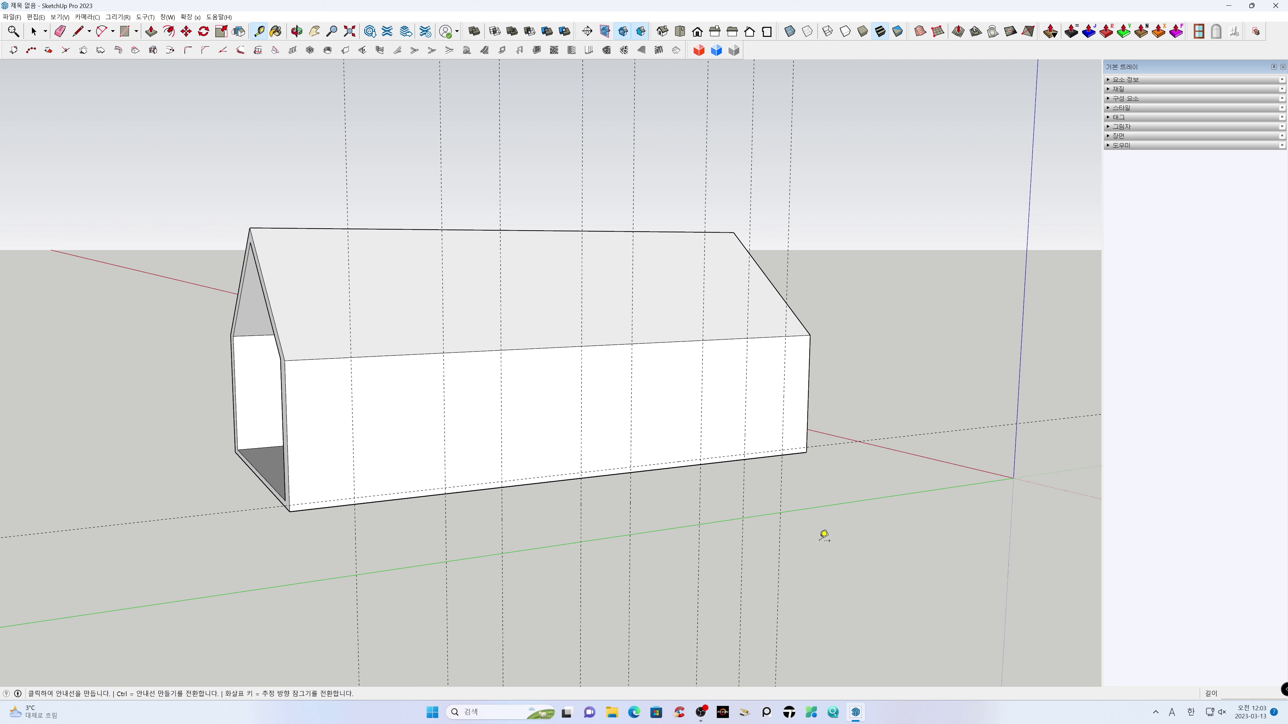
click(765, 451)
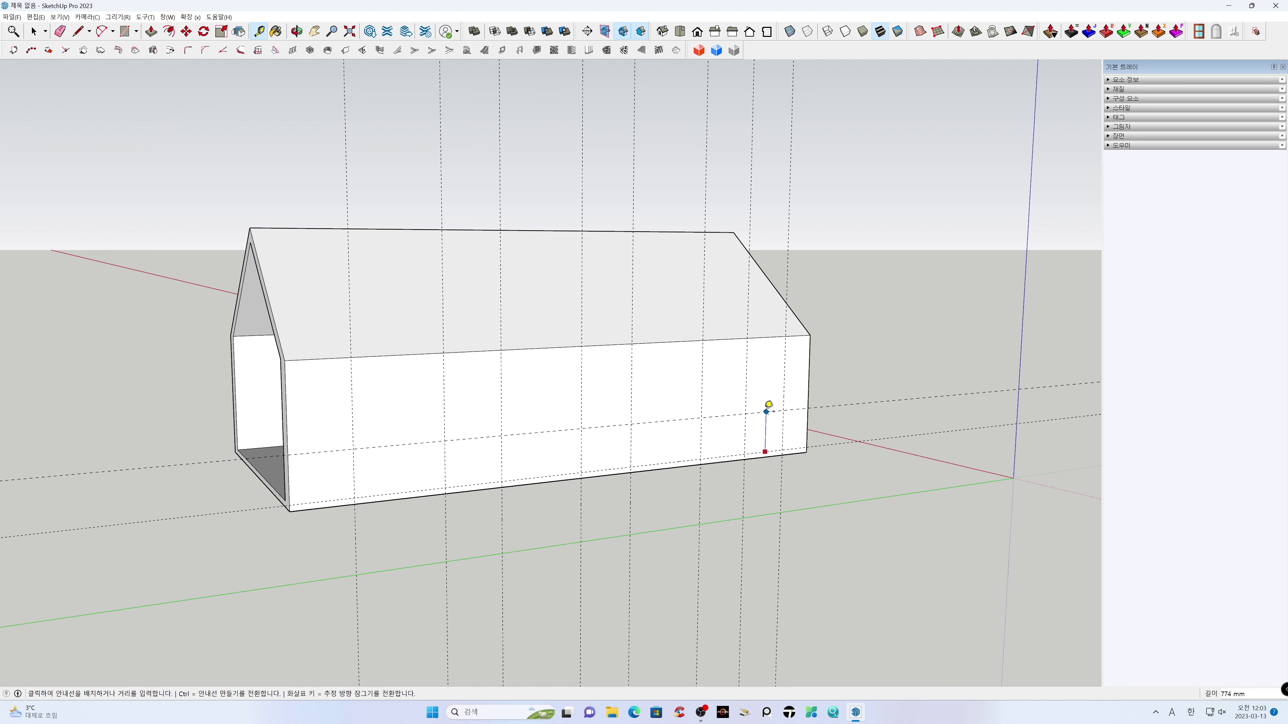
text(1900)
key(Return)
key(space)
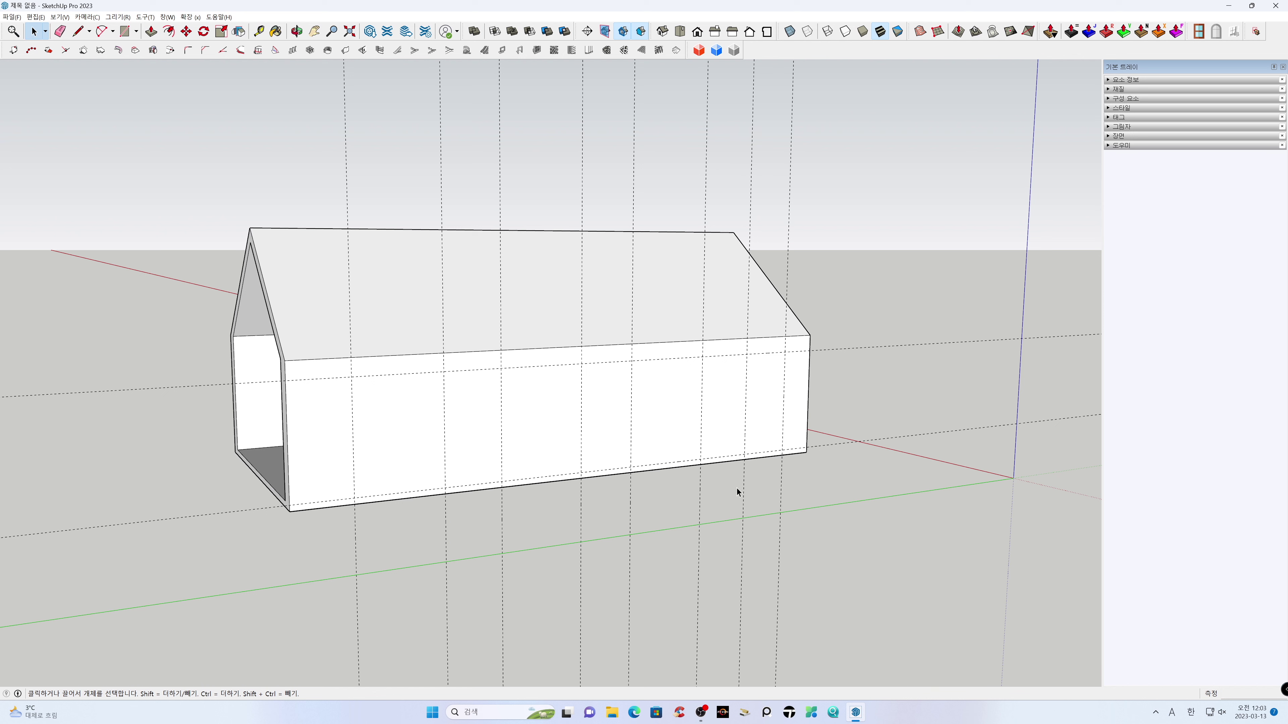
Step: Place a horizontal guide 1000 mm above the wall's bottom edge and another 800 mm above that one for the windows
key(t)
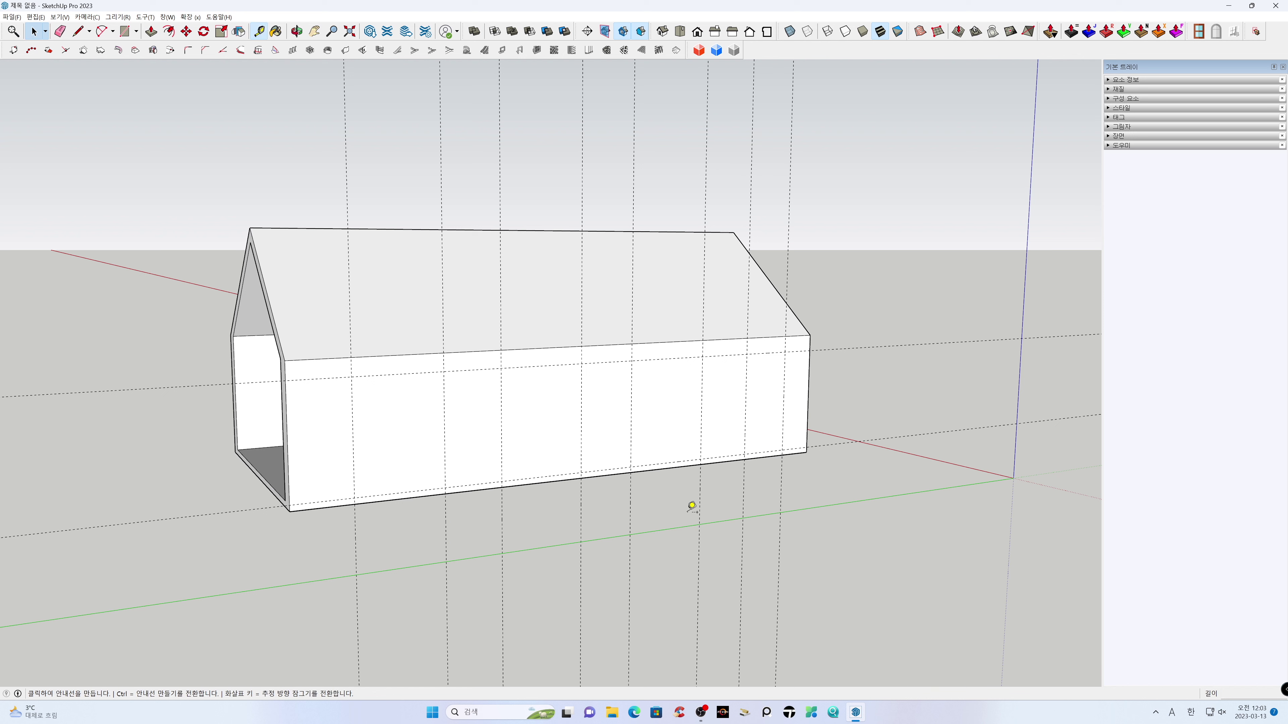
click(666, 467)
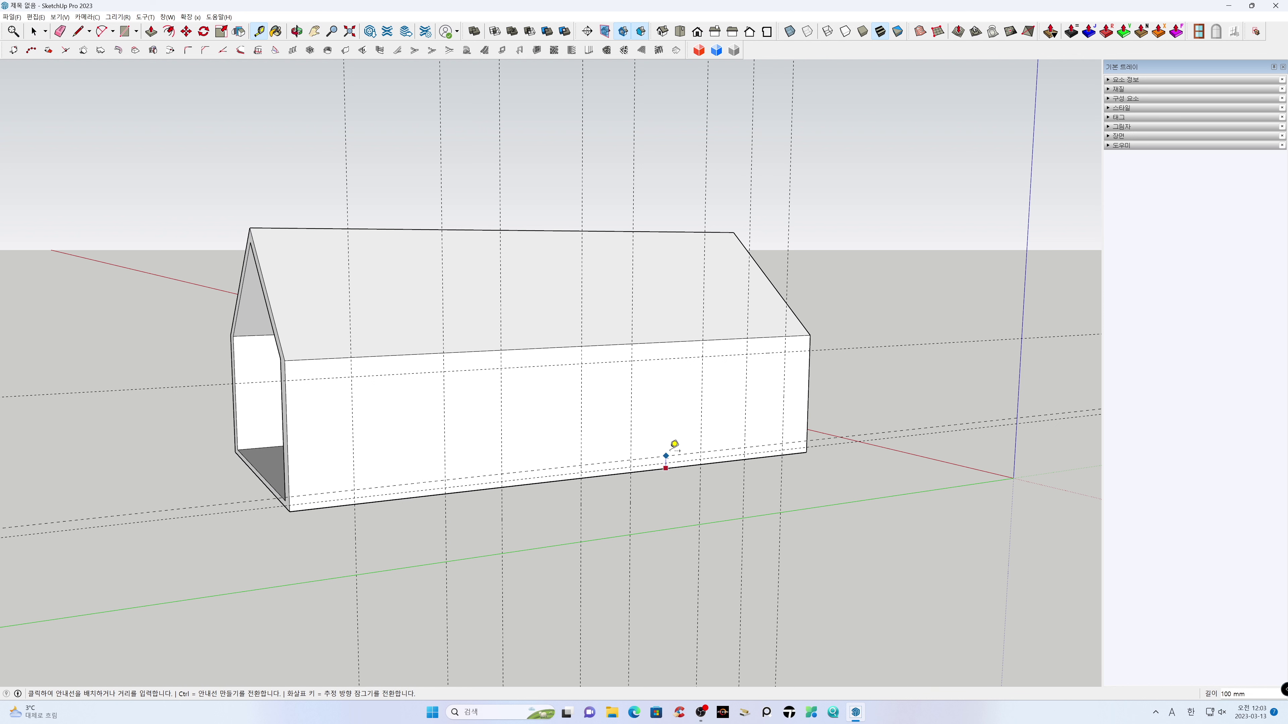
text(1)
key(Return)
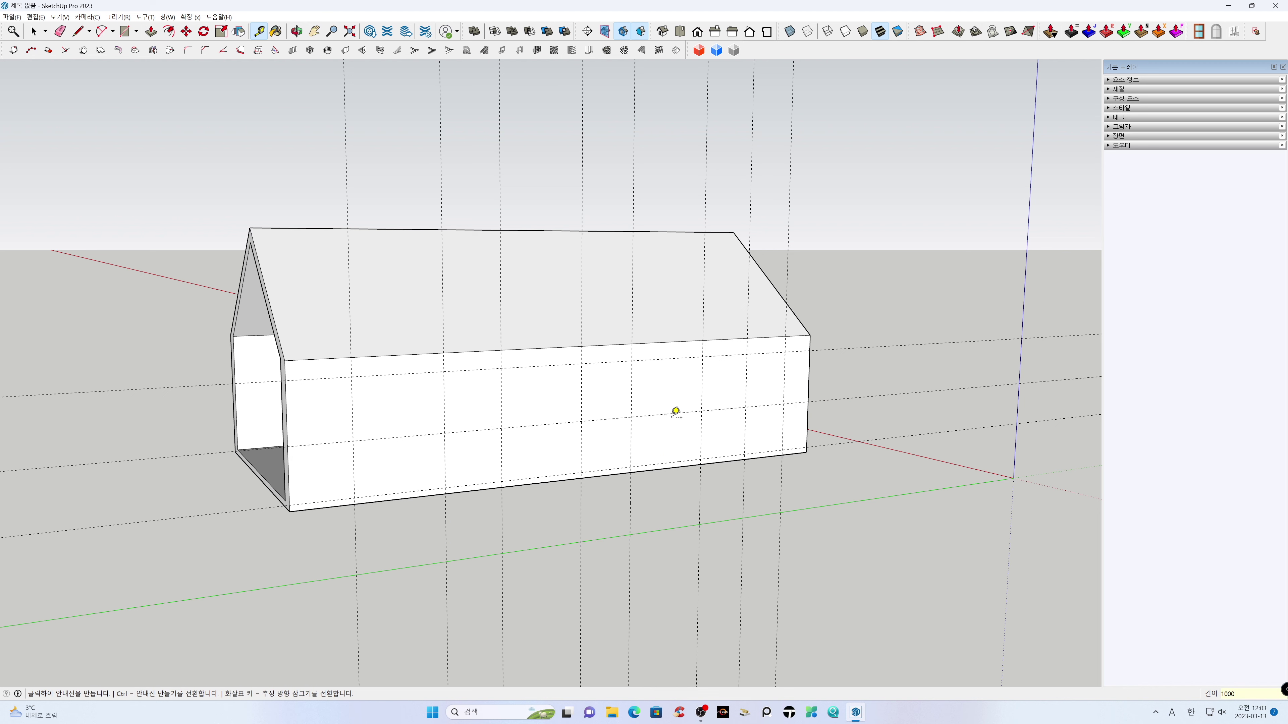
click(672, 413)
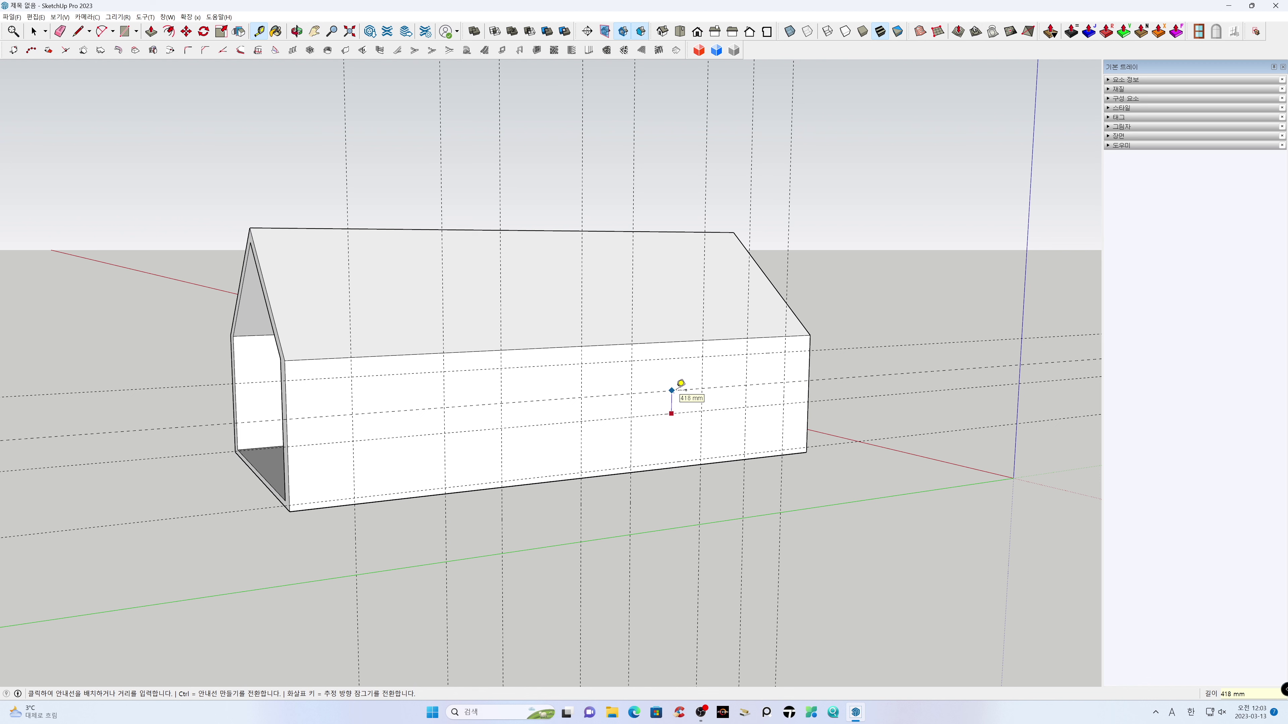
text(800)
key(Return)
key(space)
Step: Cut a 900 mm wide, 1900 mm high door opening with Create Wall Opening at the lower intersection of the door guides
scroll(632, 411, up, 2)
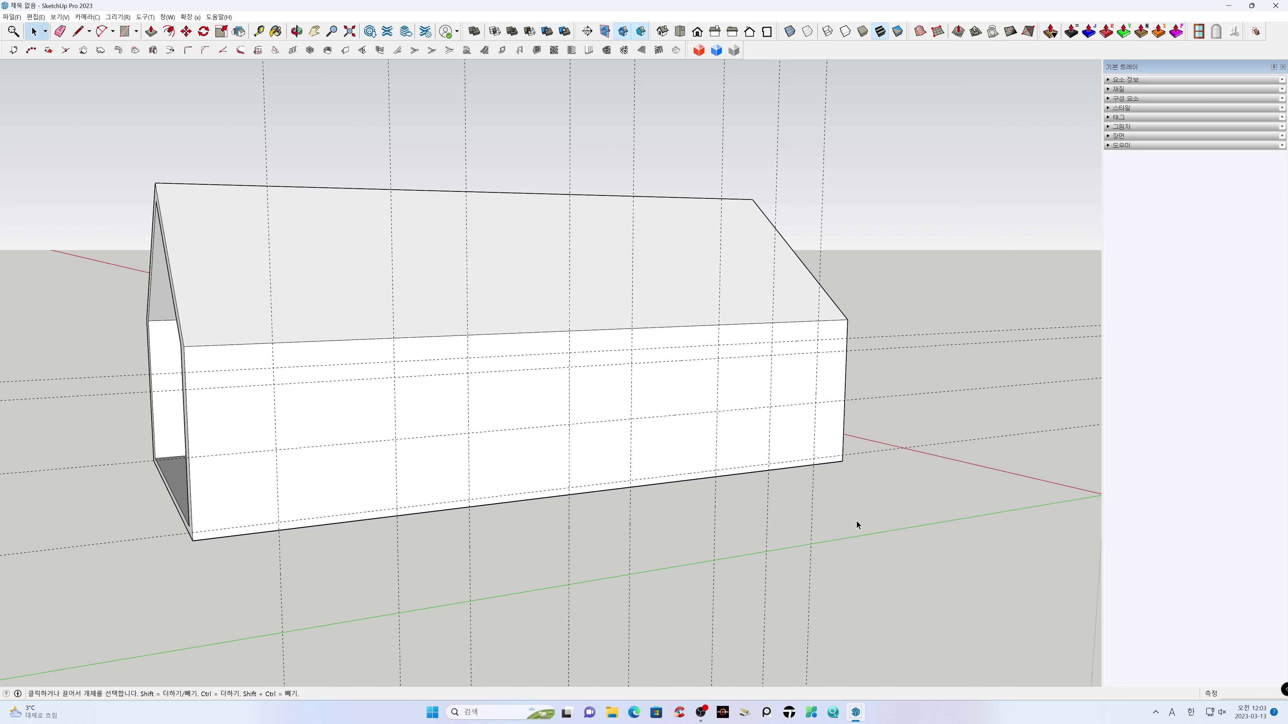
click(363, 50)
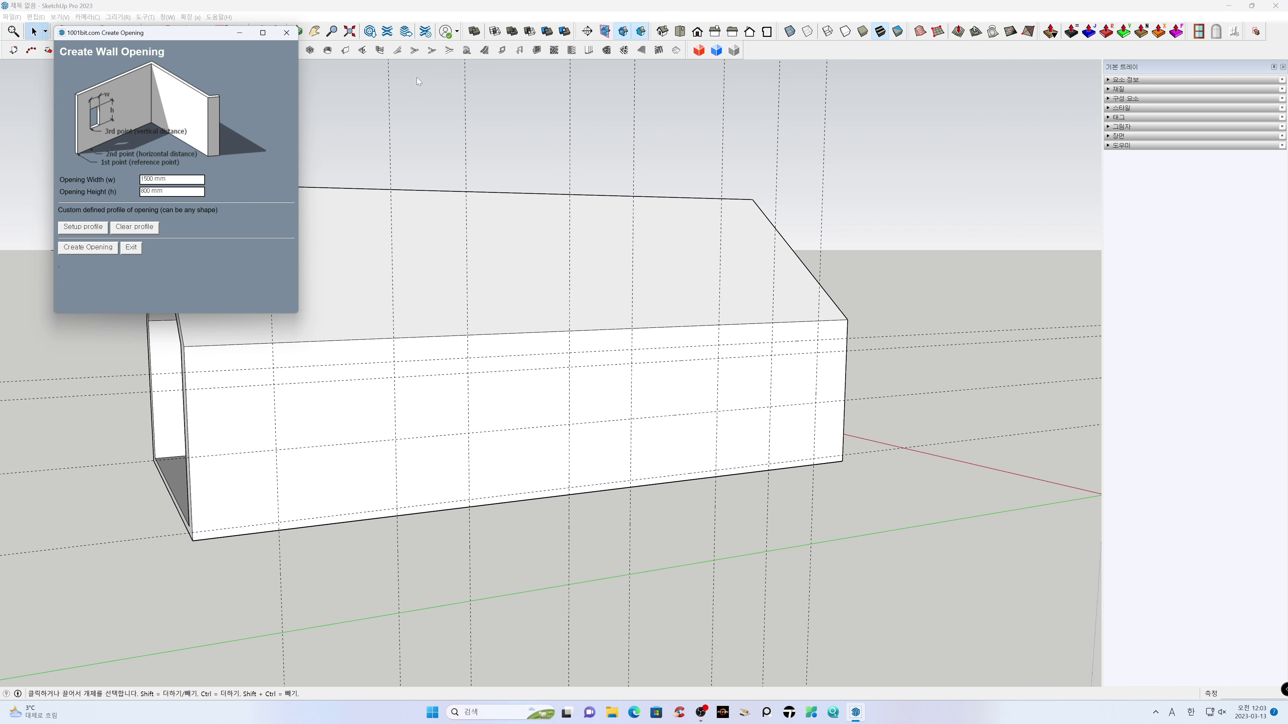
triple_click(158, 179)
text(9)
text(1900)
click(87, 247)
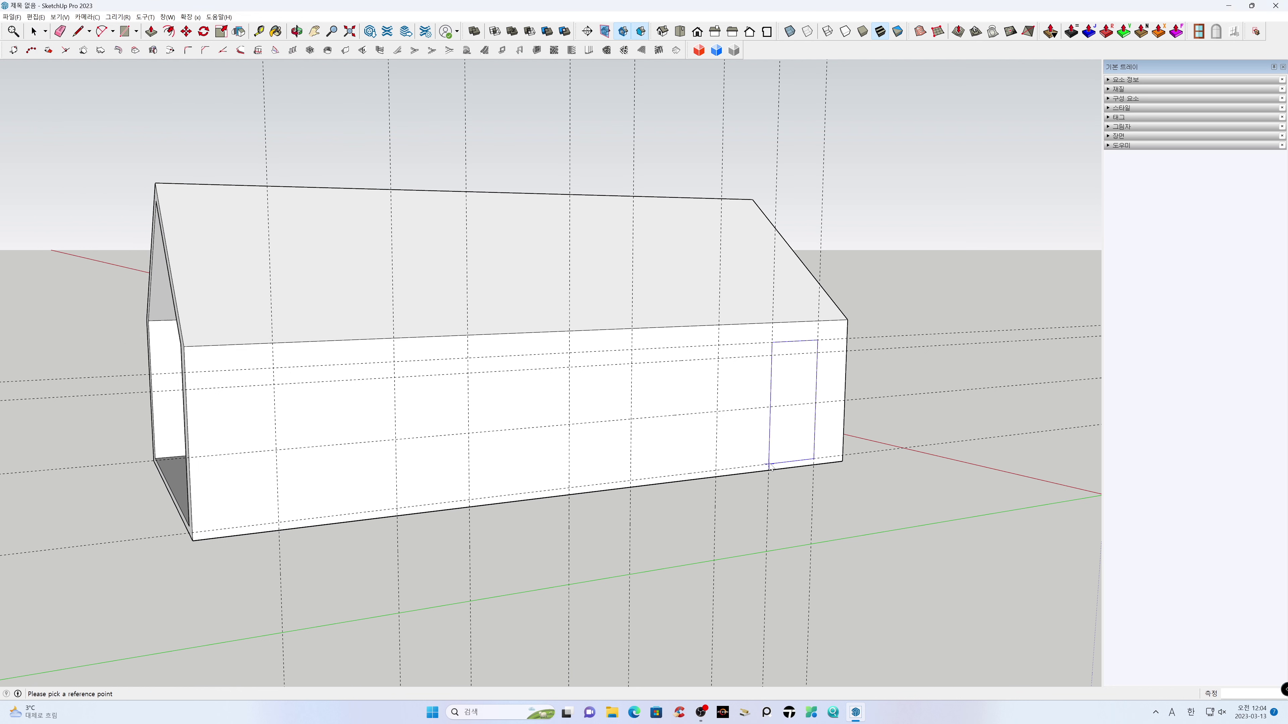
click(769, 467)
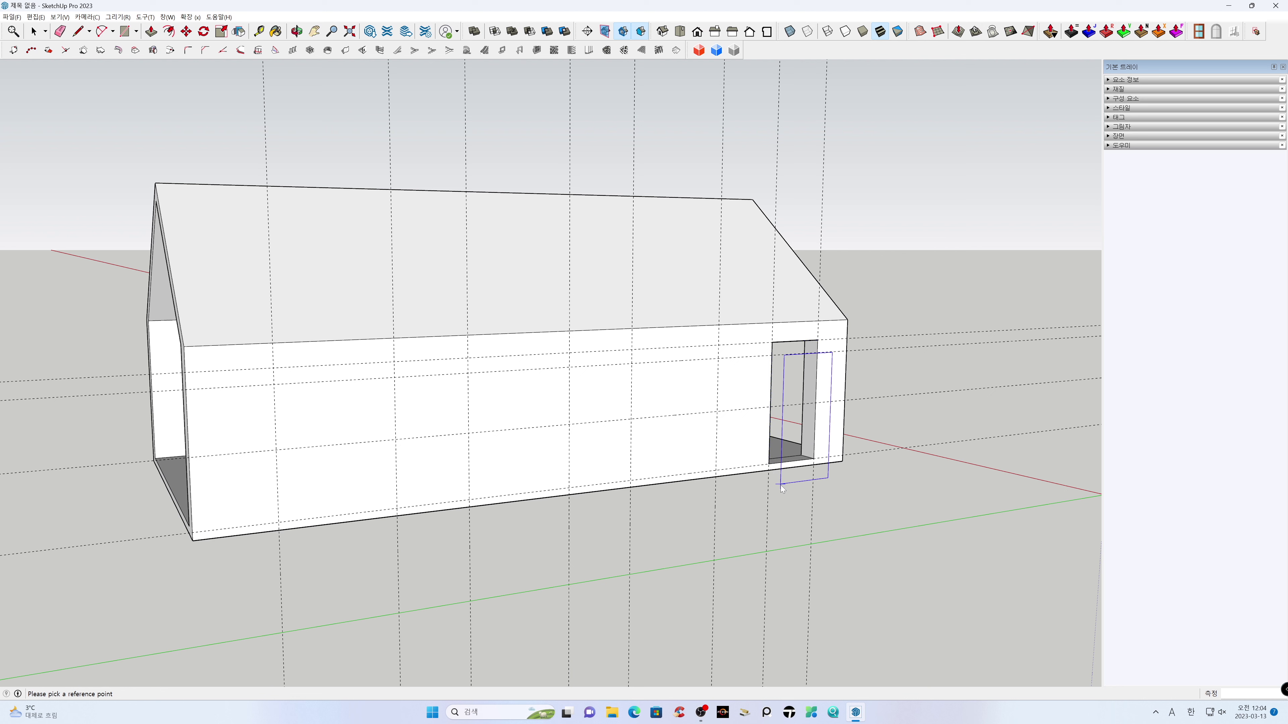
key(space)
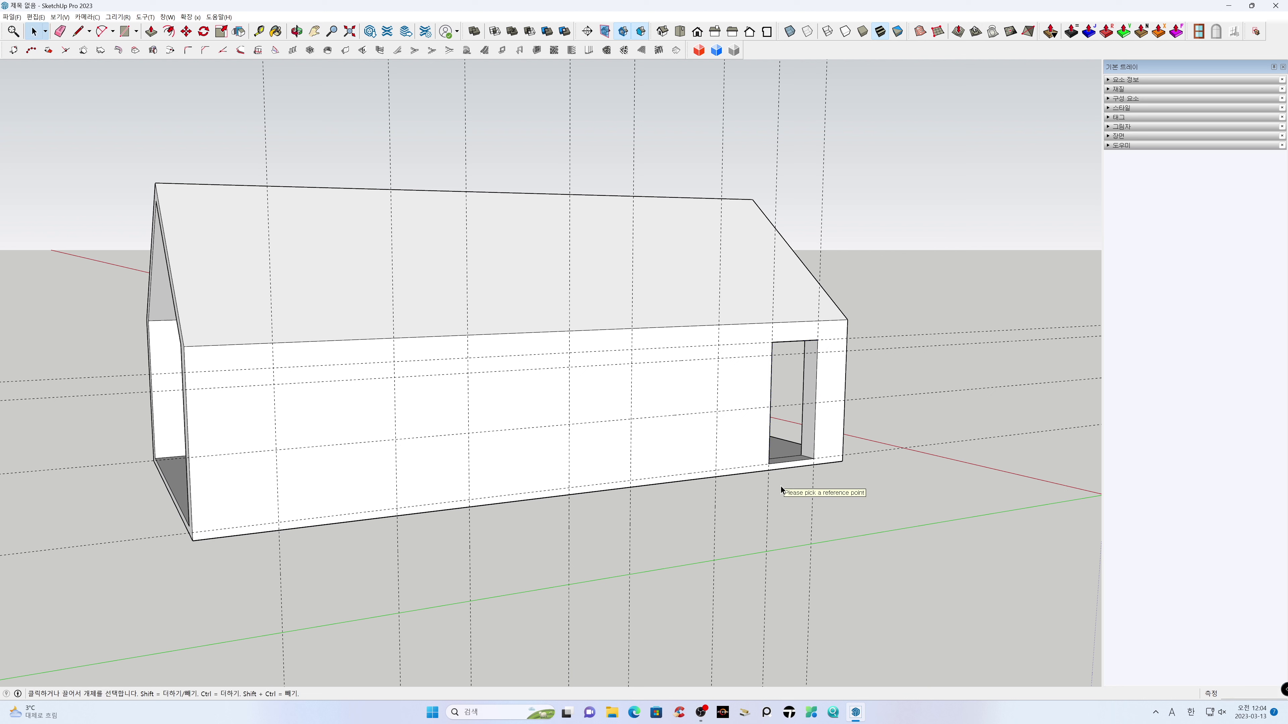
Step: Cut three window openings 1500 mm wide and 800 mm high with Create Wall Opening, starting at the guide intersections at sill height
click(363, 50)
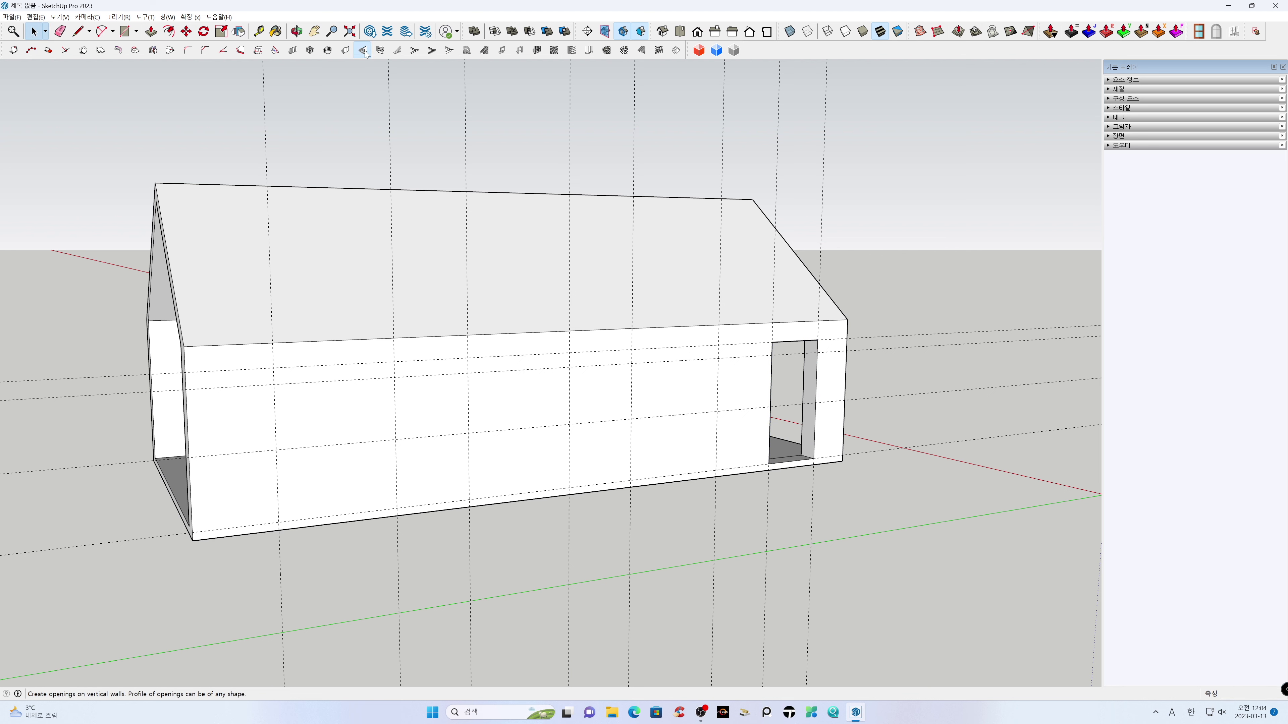
click(175, 181)
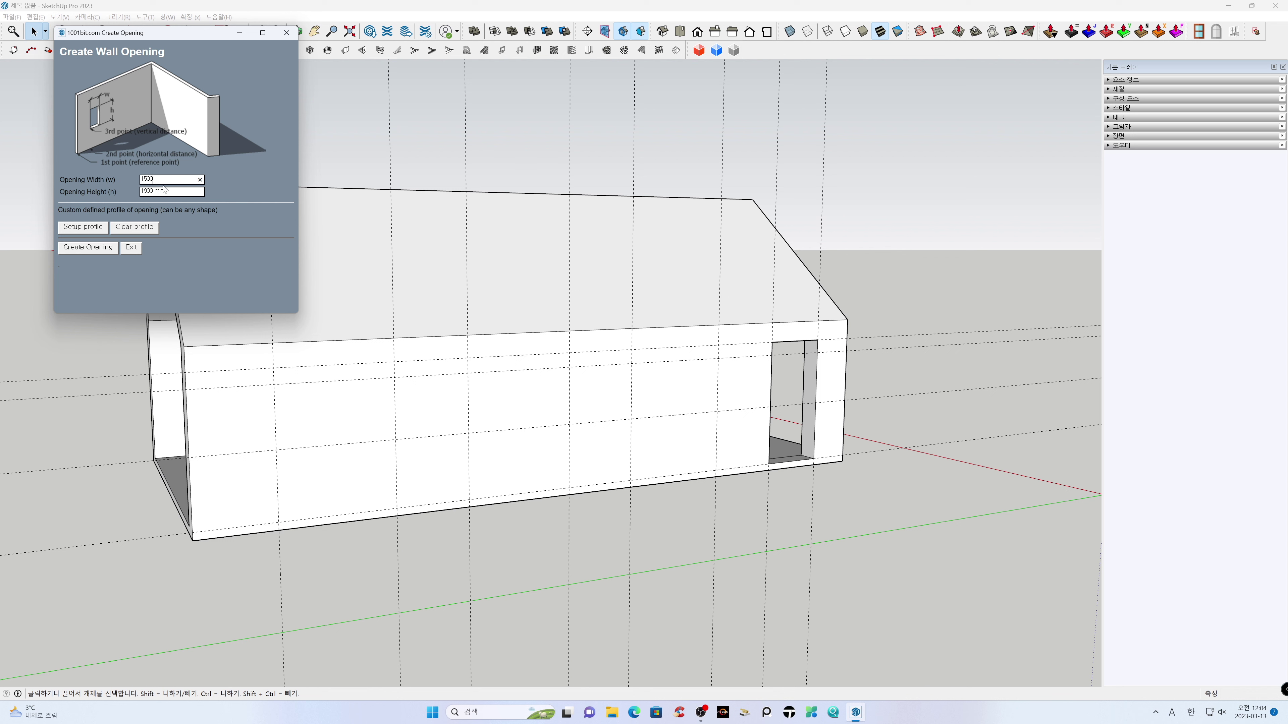
click(142, 192)
text(800)
click(87, 247)
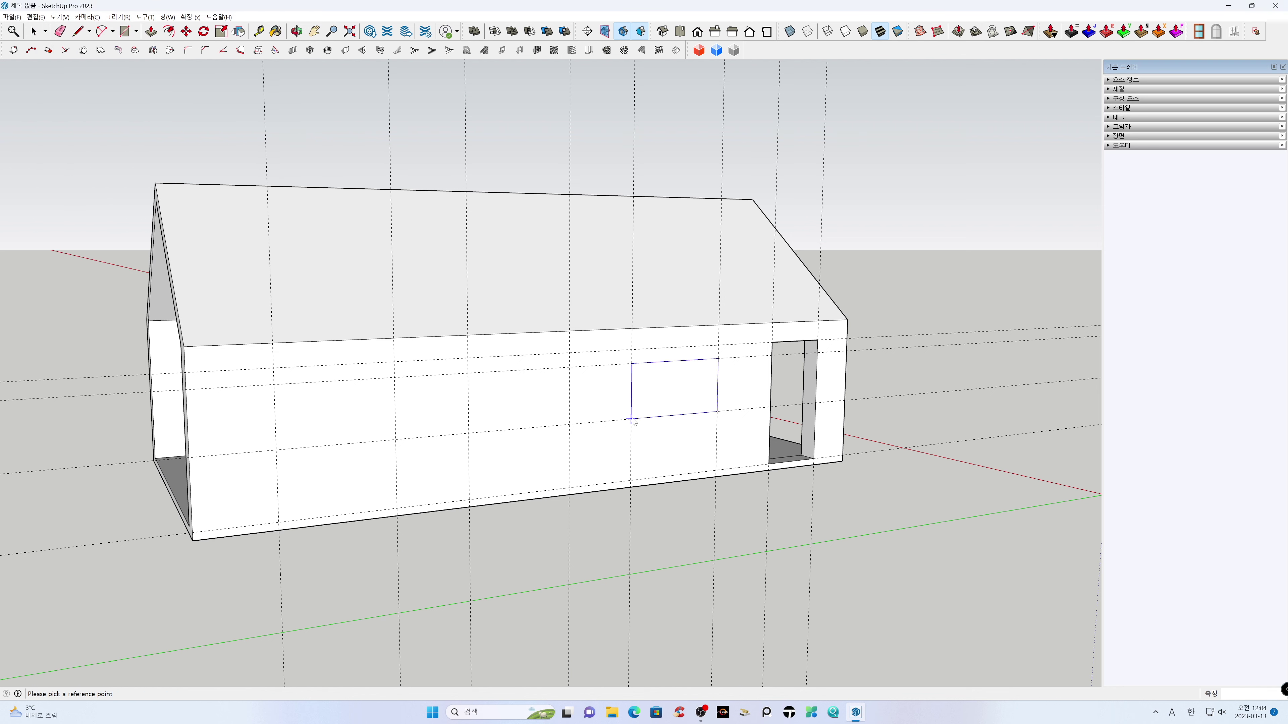
click(632, 419)
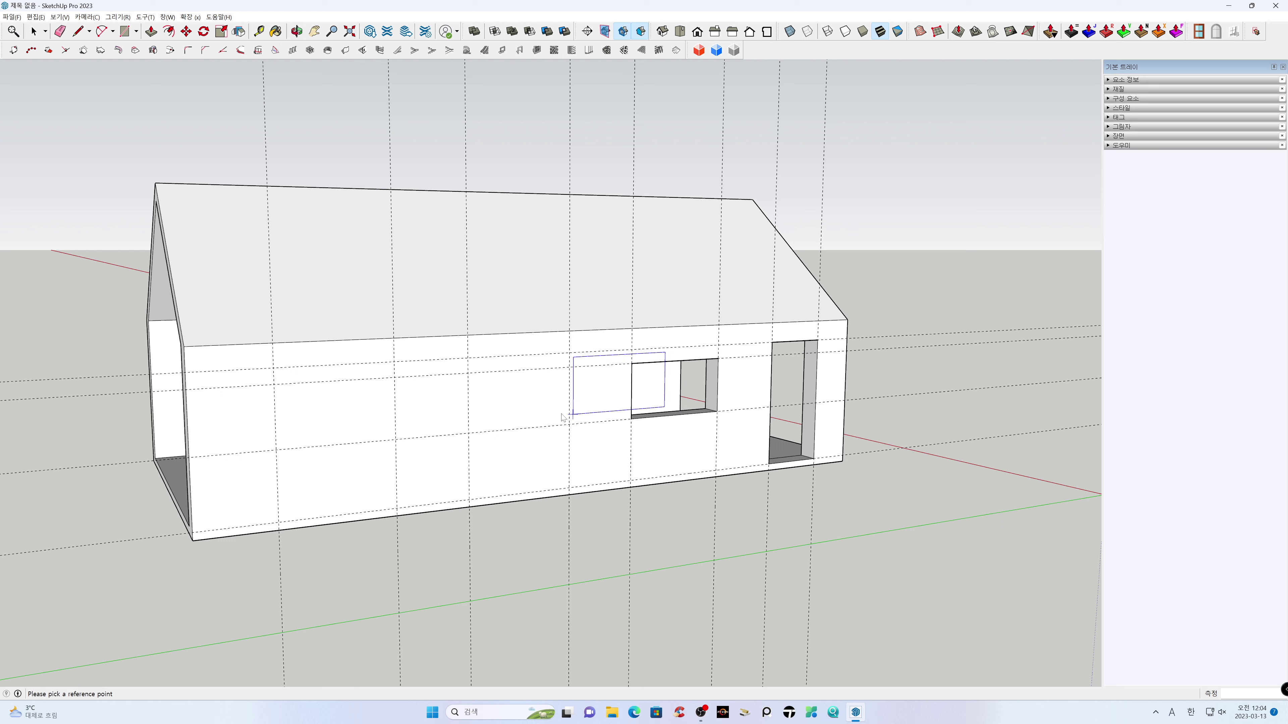
click(469, 434)
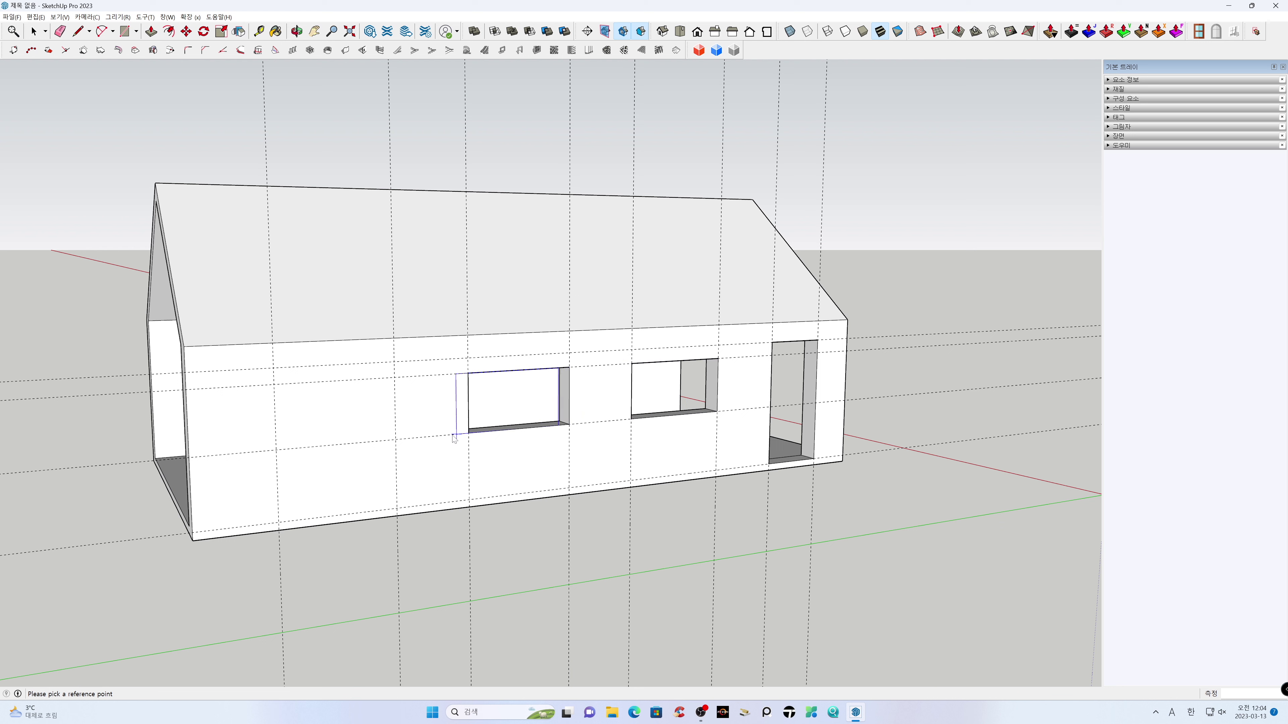
click(275, 451)
key(space)
Step: Erase all horizontal and vertical guides around the house
middle_drag(955, 549, 604, 521)
scroll(679, 528, down, 1)
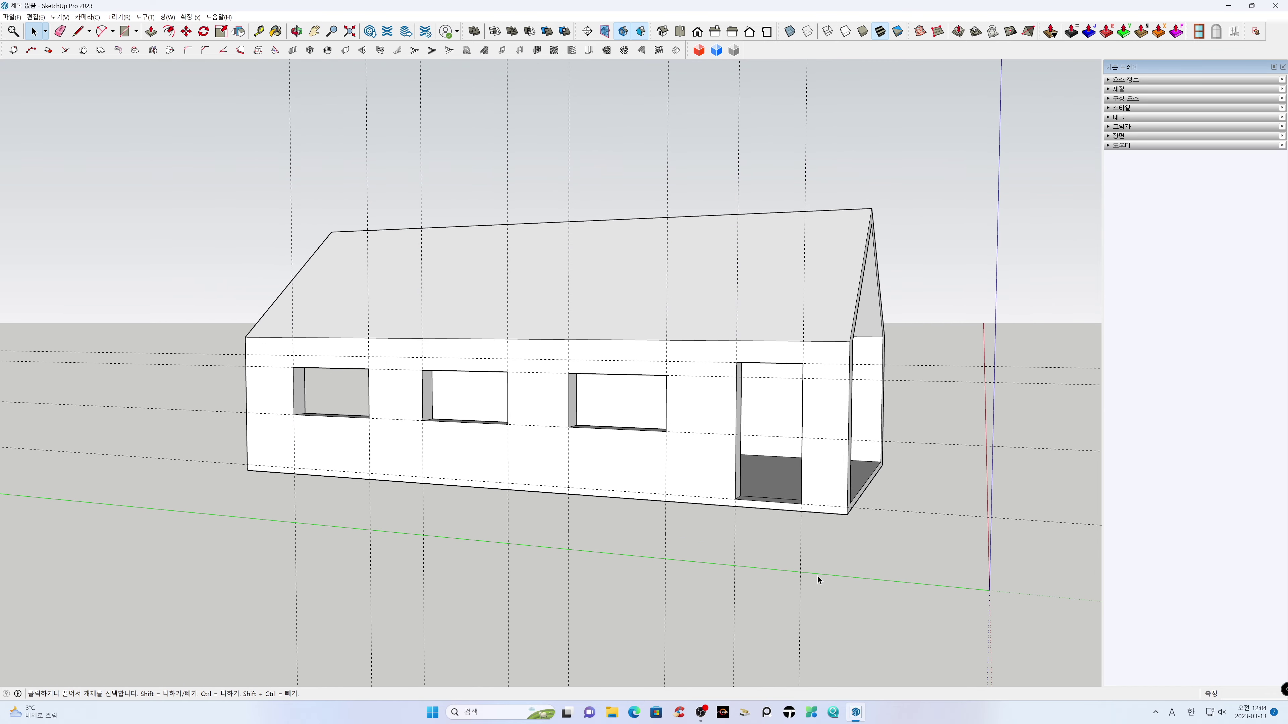
middle_drag(817, 575, 852, 576)
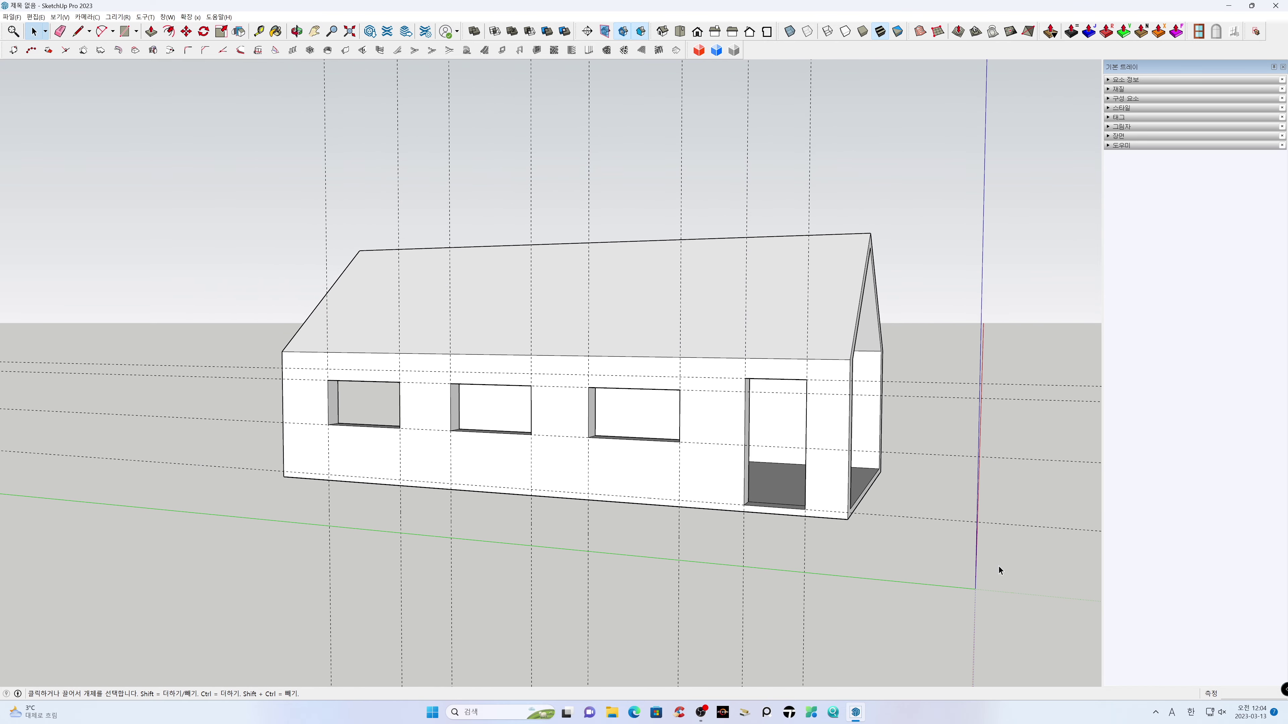
key(e)
drag(951, 274, 957, 209)
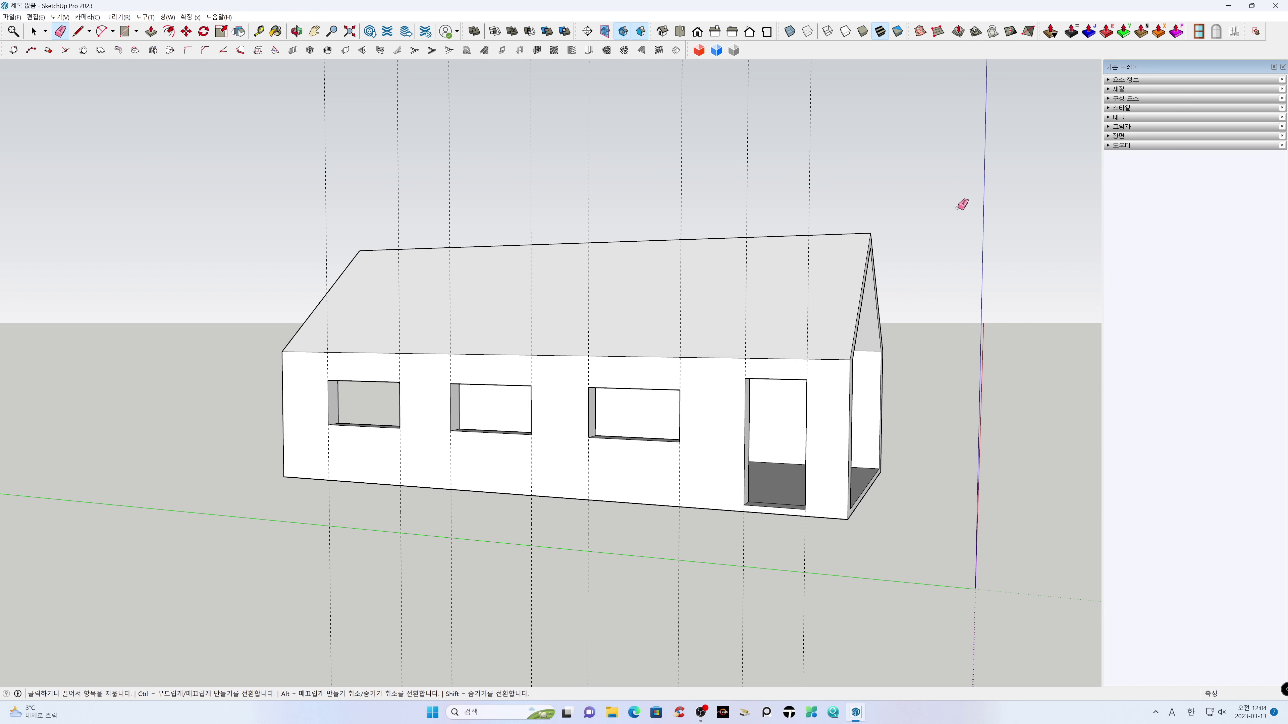
drag(891, 145, 312, 116)
Step: Measure the door opening and the height of the window nearest to it with the Tape Measure
key(o)
drag(937, 437, 900, 449)
middle_drag(899, 449, 859, 450)
key(space)
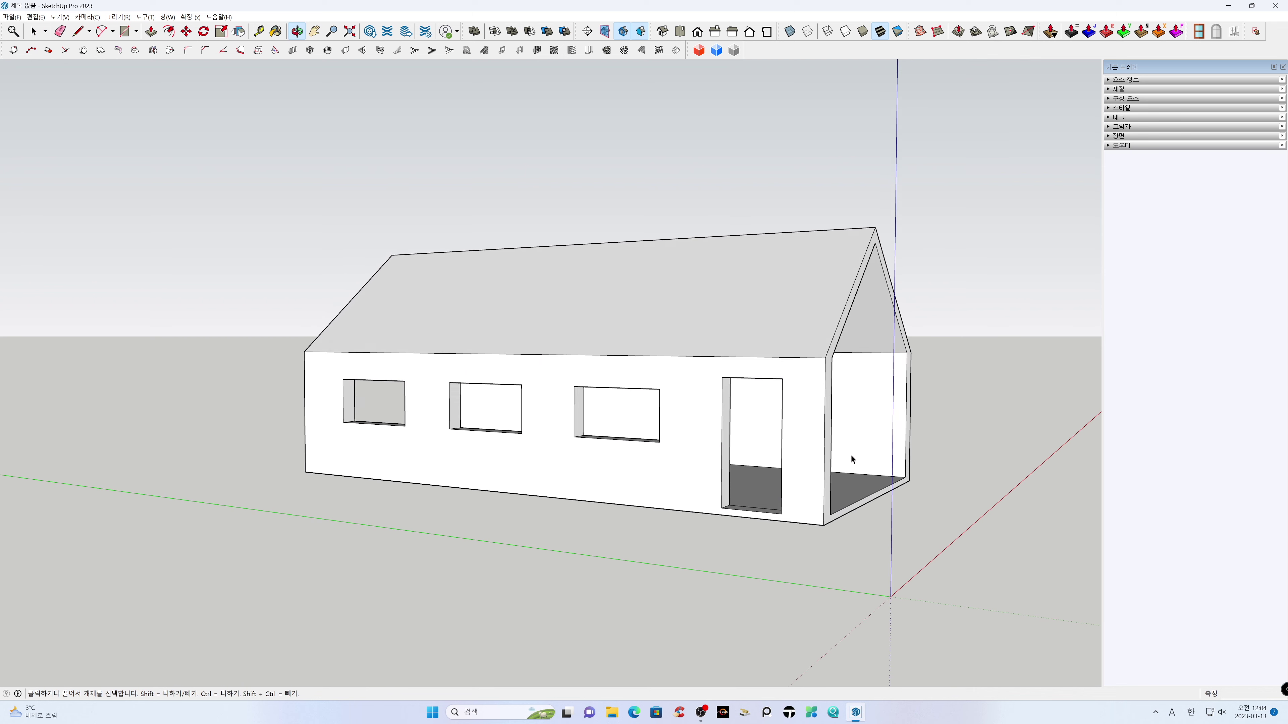
scroll(813, 510, up, 1)
key(t)
click(778, 514)
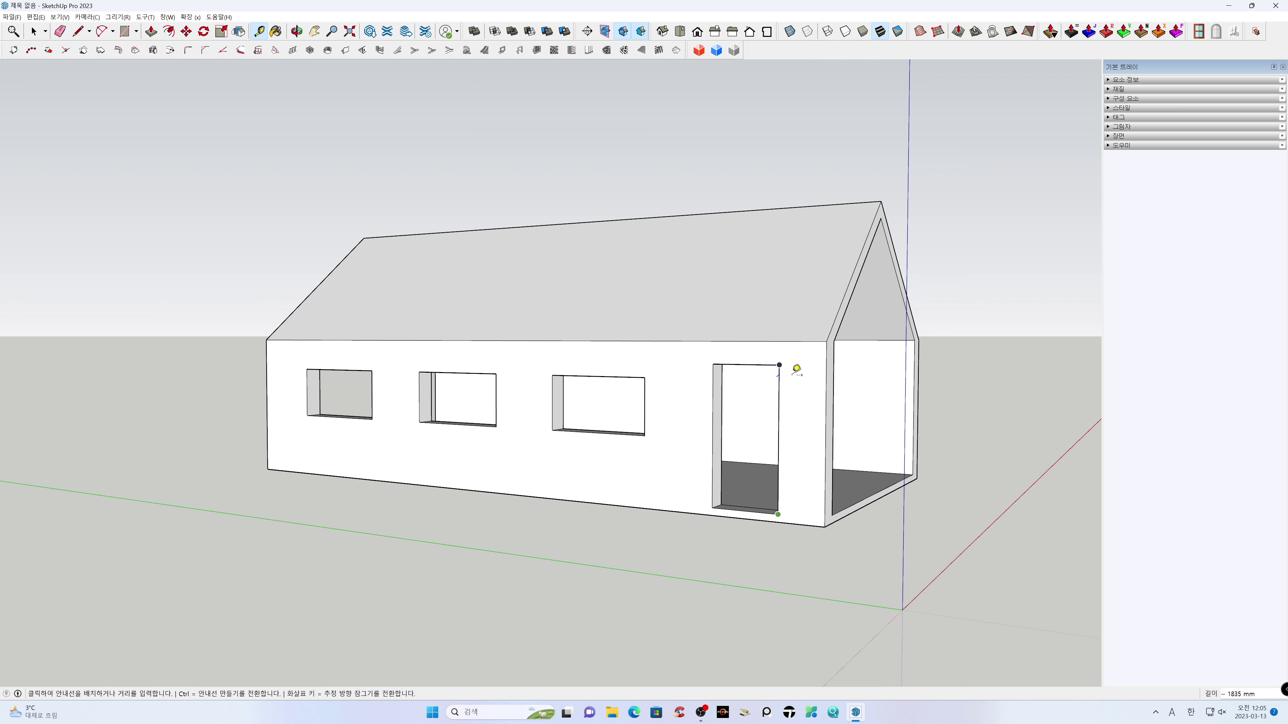
click(828, 512)
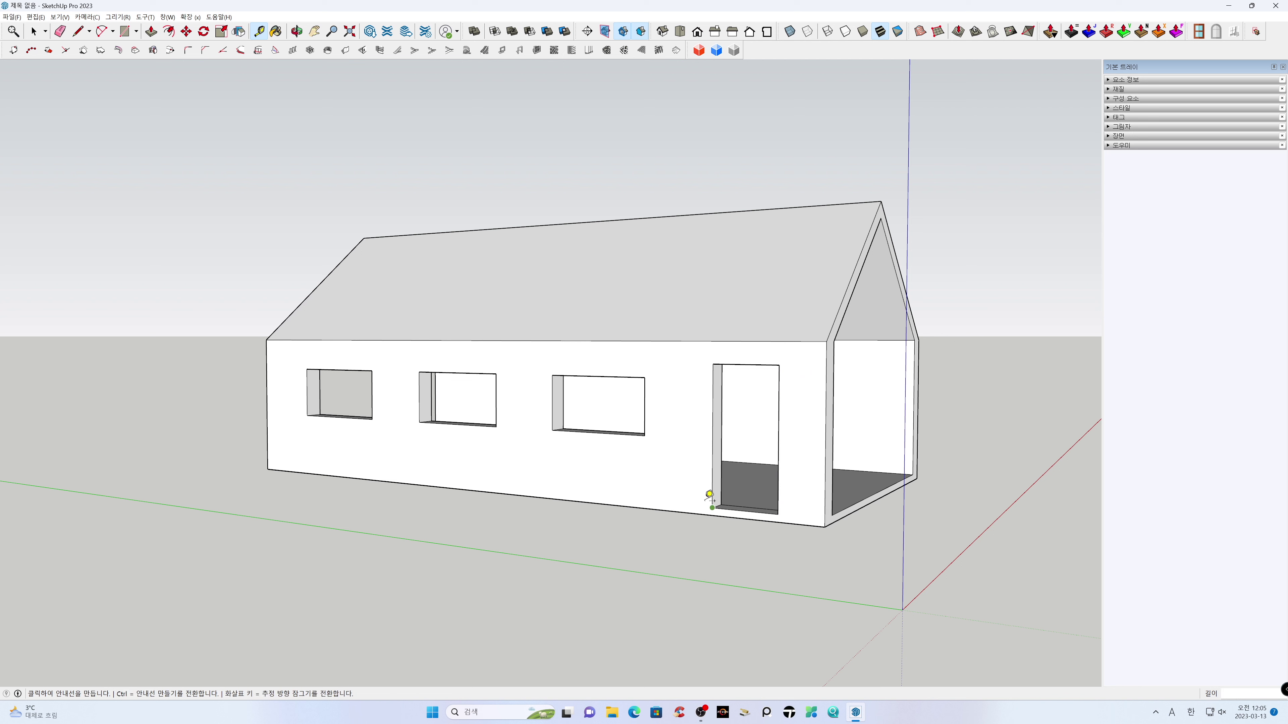
click(552, 430)
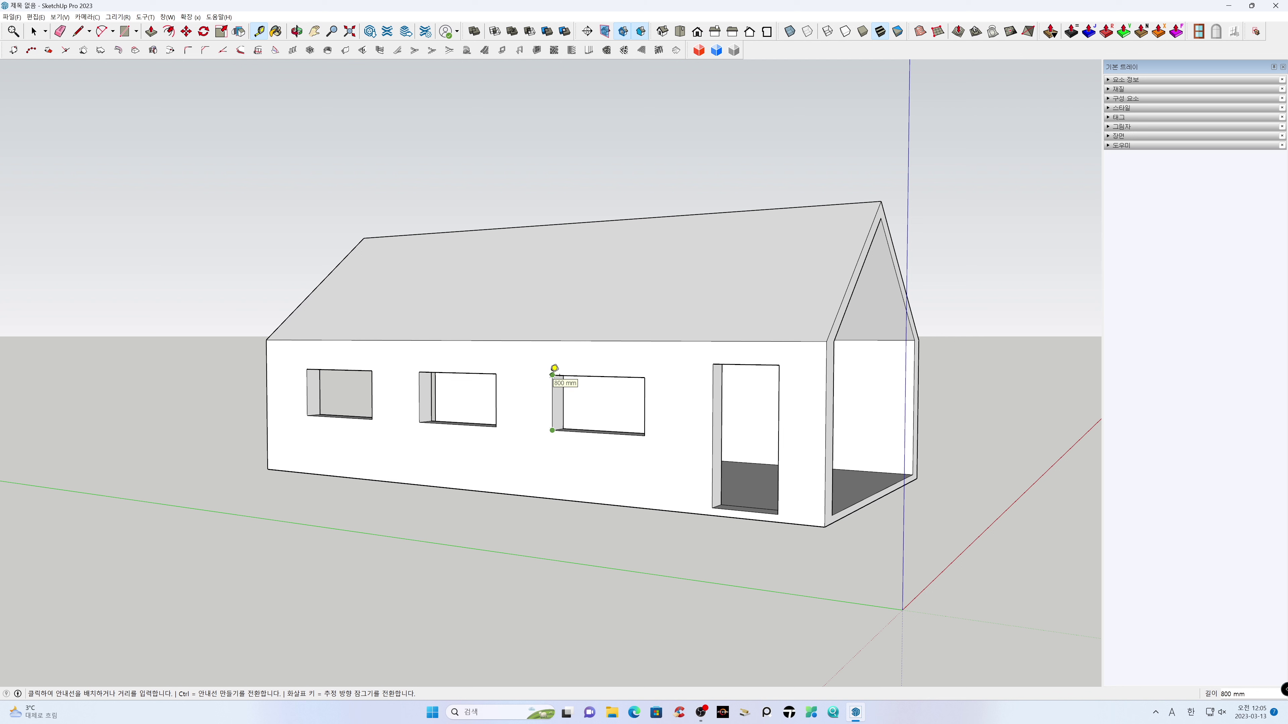
Step: Measure the spacing from the door to the nearest window and between neighbouring windows along the long wall with the Tape Measure
click(650, 429)
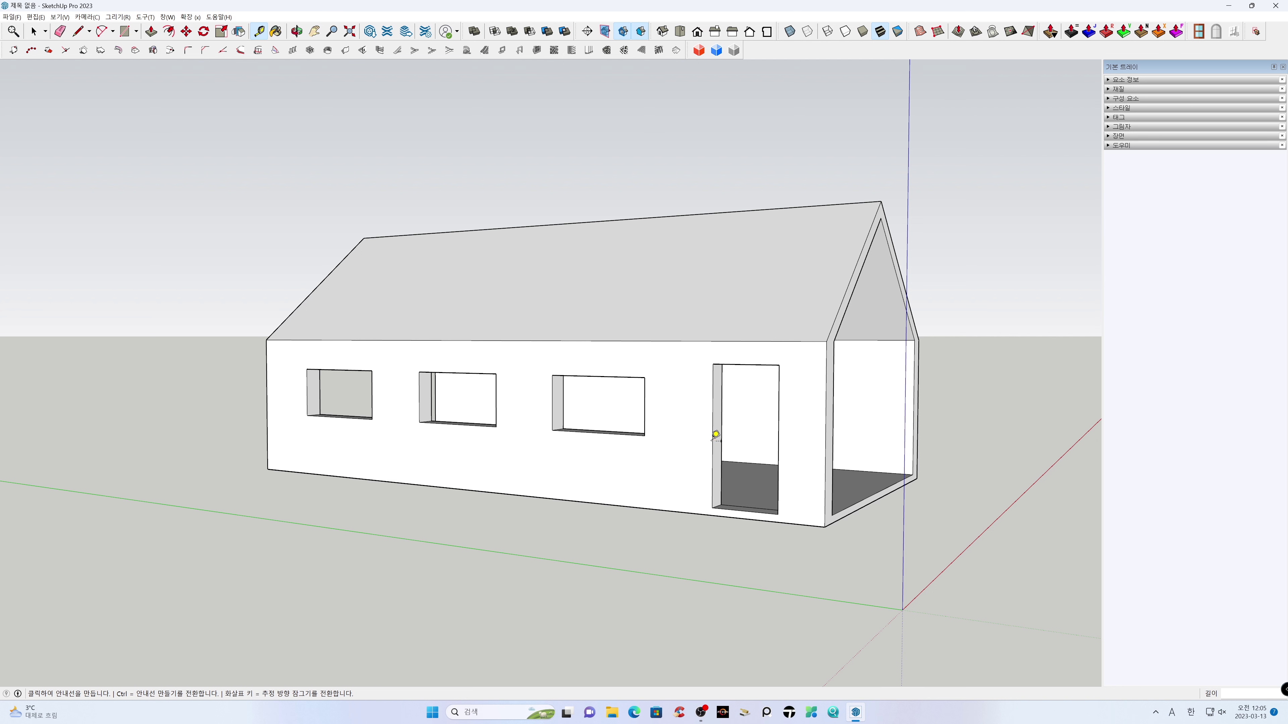
click(552, 430)
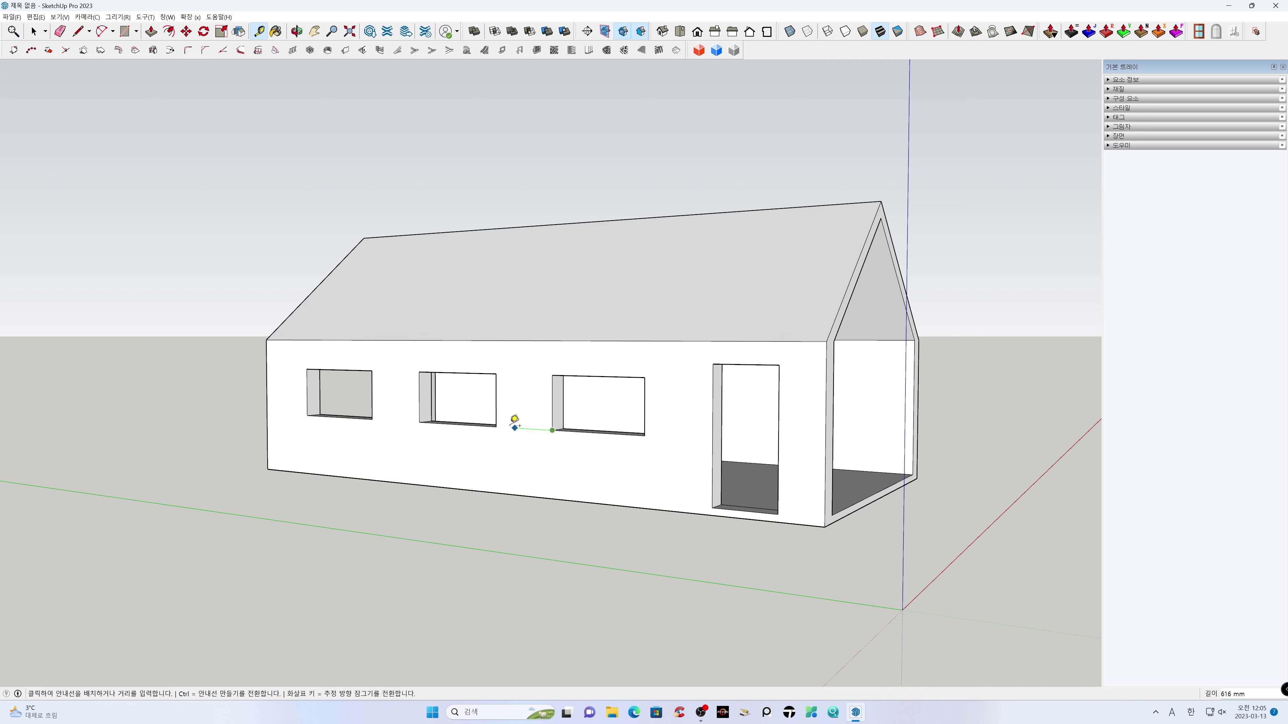
click(496, 425)
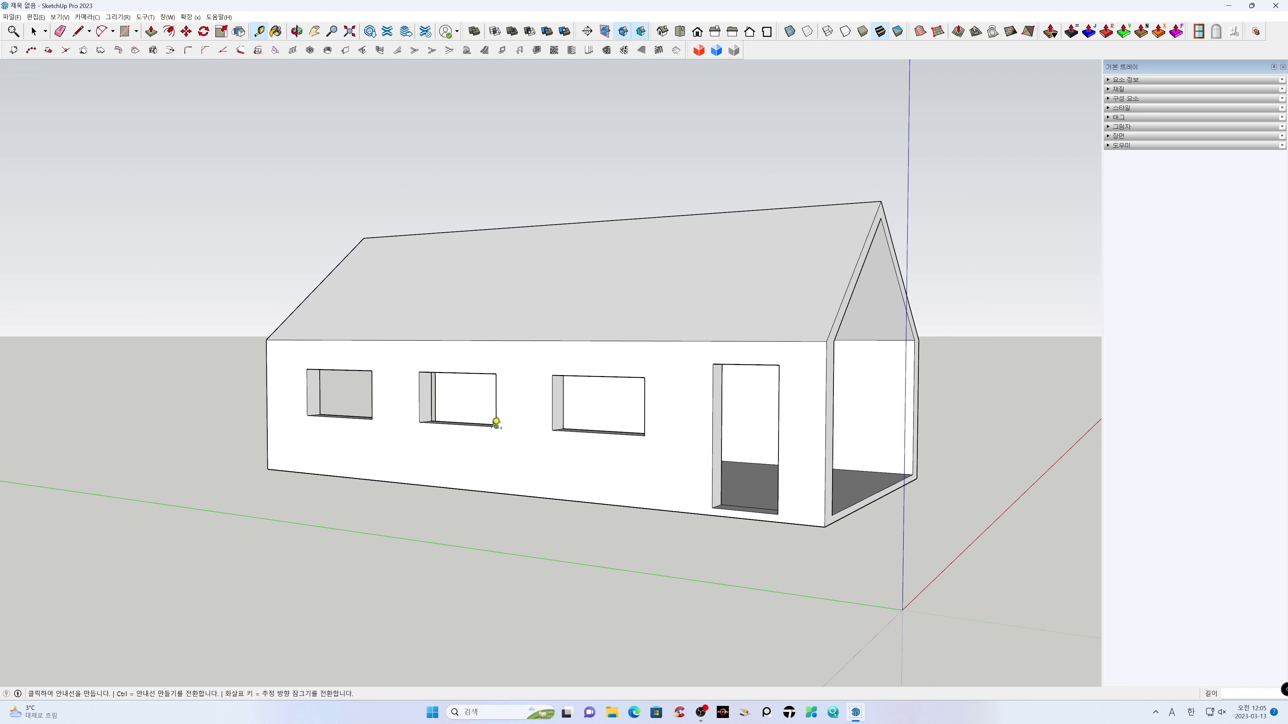
click(419, 422)
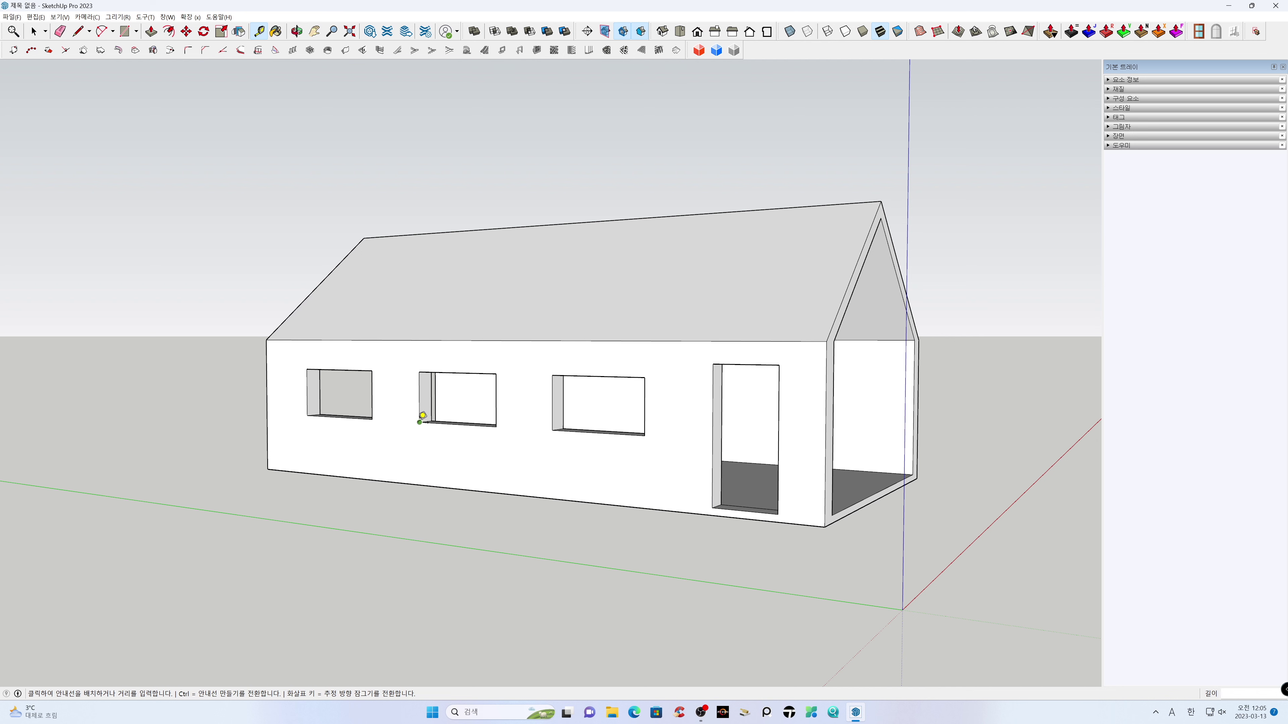
click(373, 418)
key(space)
Step: View the house in parallel projection from the standard Left, Front and Iso views
middle_drag(714, 477, 541, 427)
middle_drag(785, 457, 559, 477)
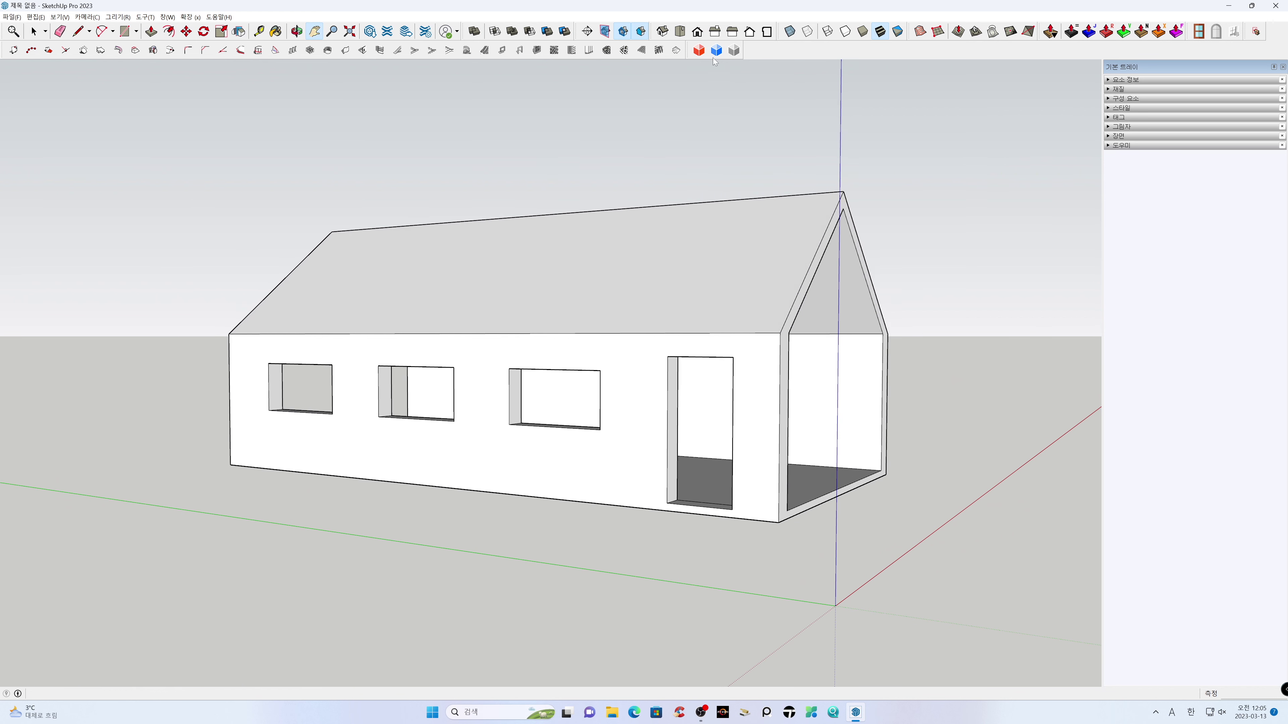
click(731, 33)
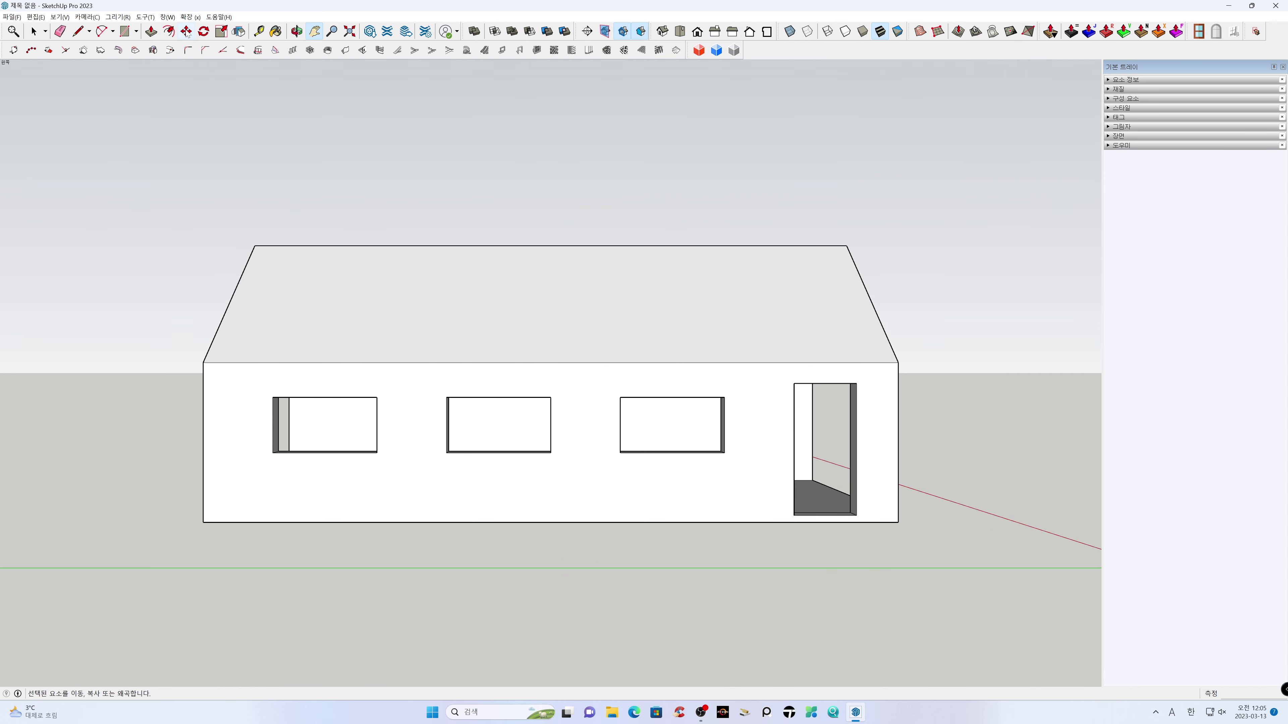
click(88, 17)
click(96, 62)
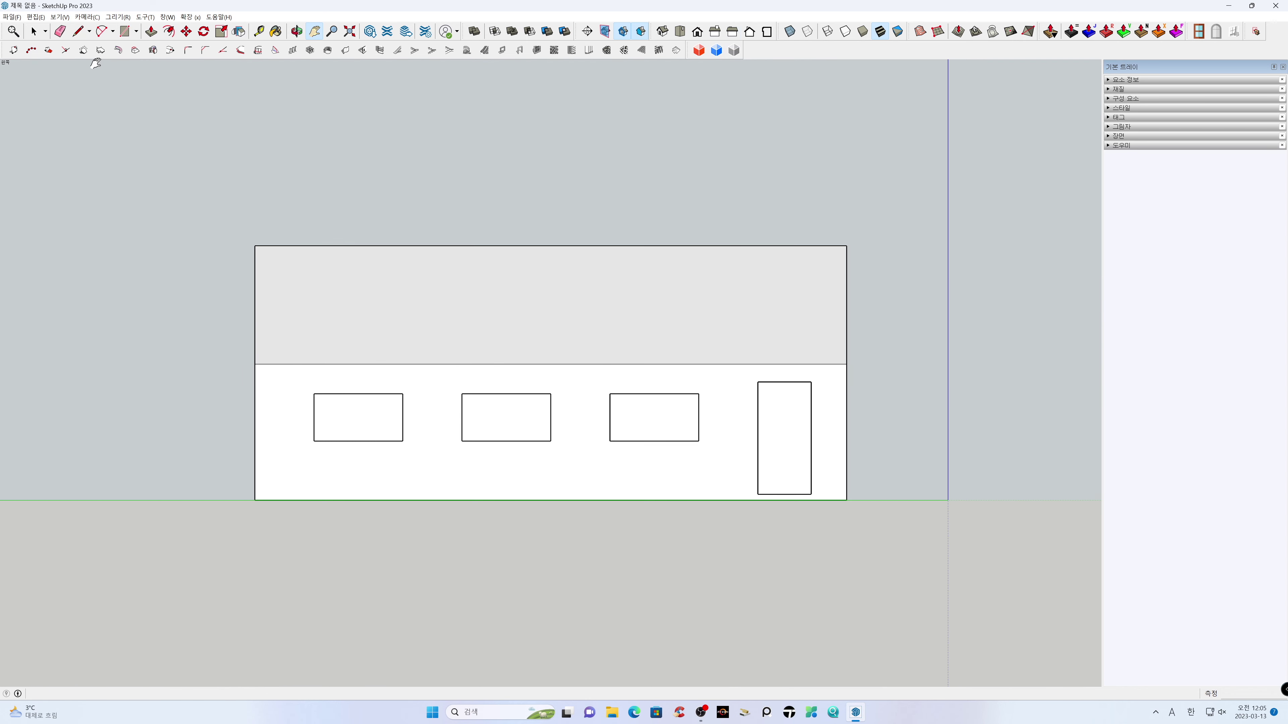
scroll(627, 409, up, 1)
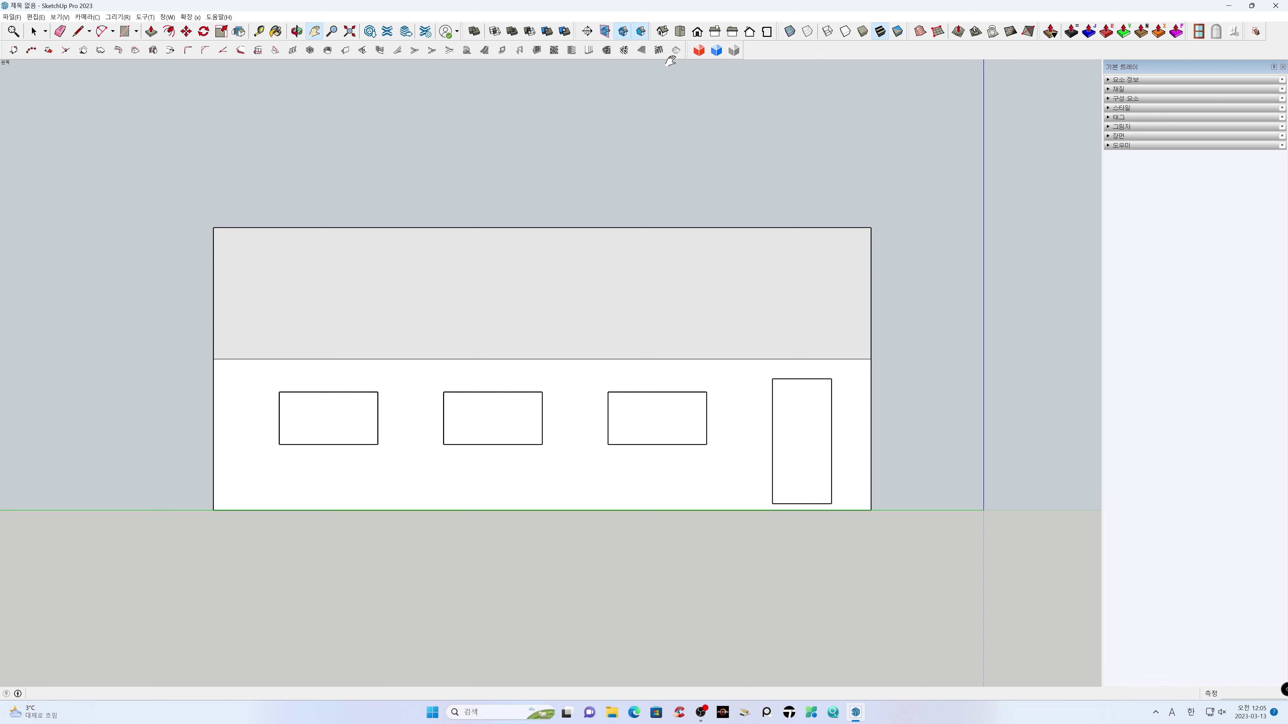
click(697, 32)
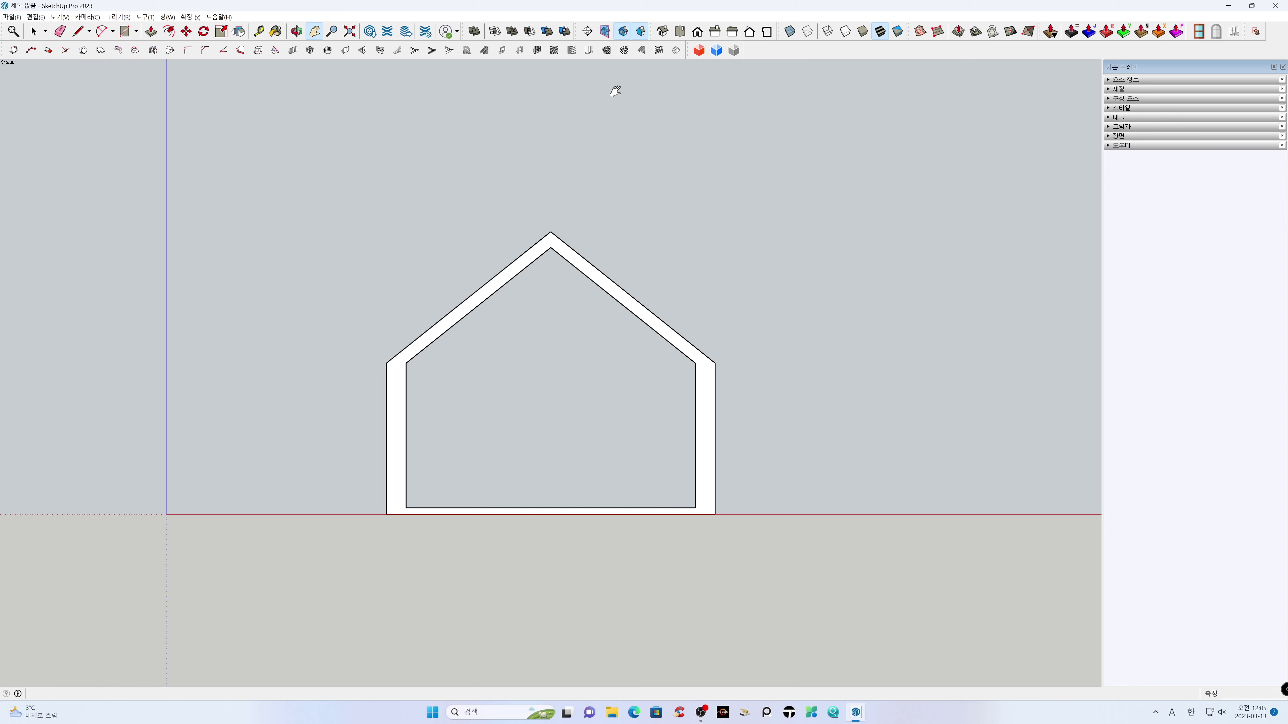
click(661, 32)
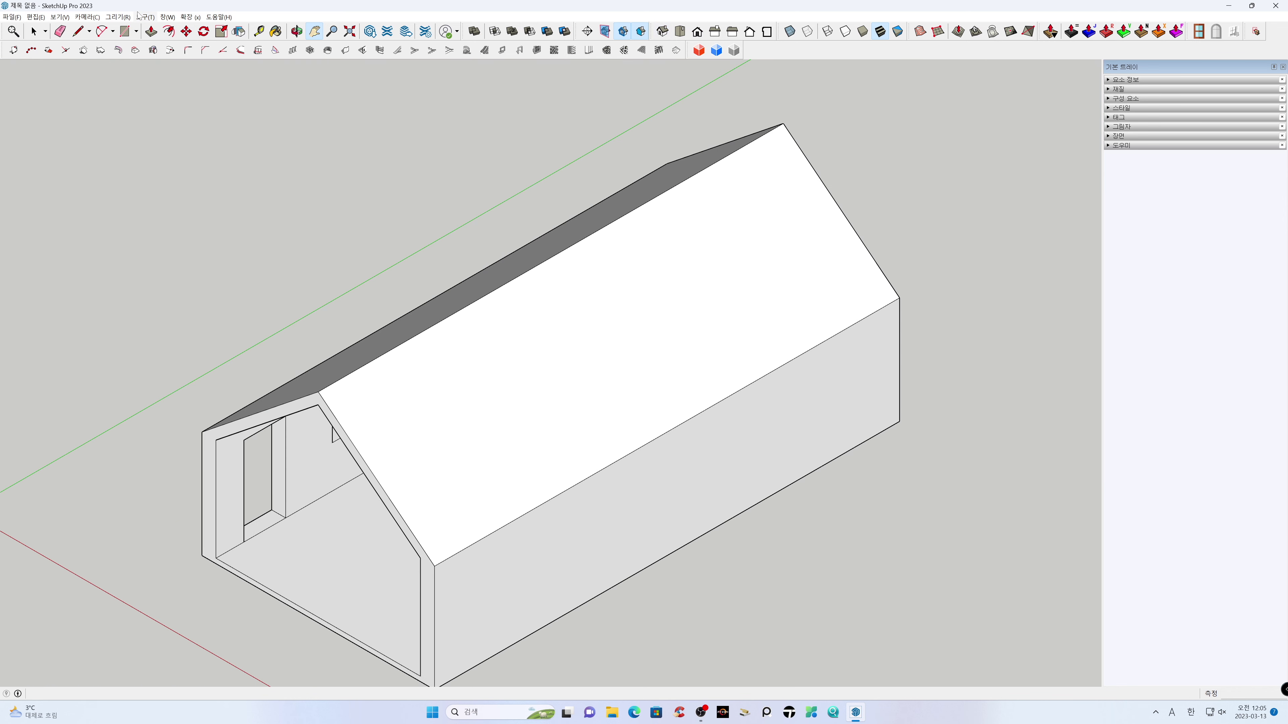
Step: Return the camera to perspective projection and view the house from both ends, facing the long wall with the openings
click(89, 18)
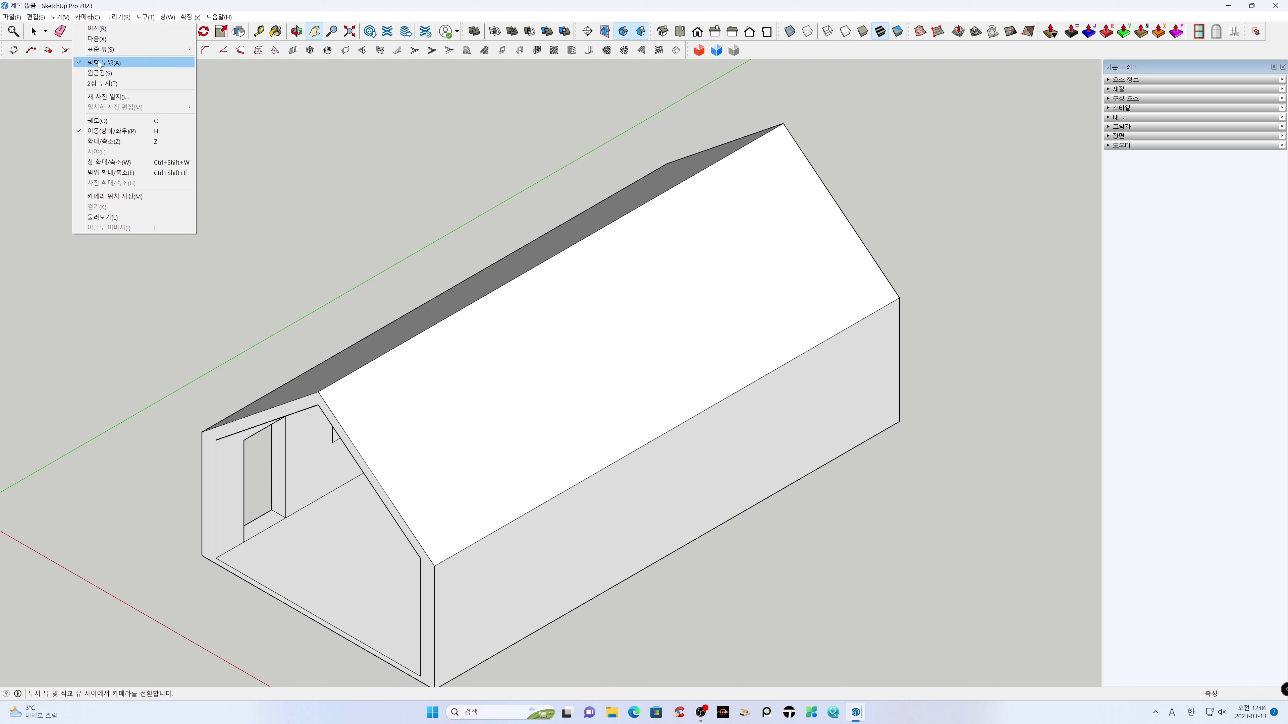
click(102, 72)
drag(497, 388, 579, 347)
scroll(579, 346, down, 1)
middle_drag(347, 437, 926, 417)
drag(483, 452, 589, 452)
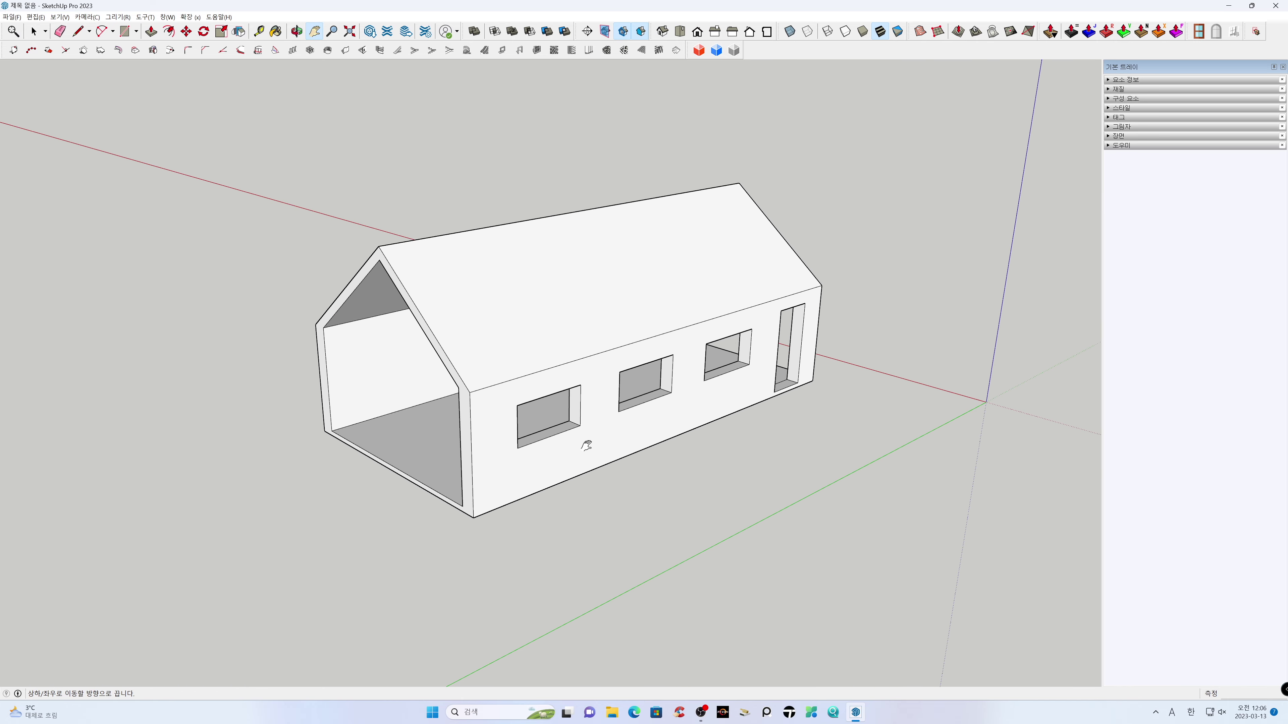
middle_drag(871, 460, 286, 337)
scroll(601, 390, up, 1)
drag(591, 403, 561, 453)
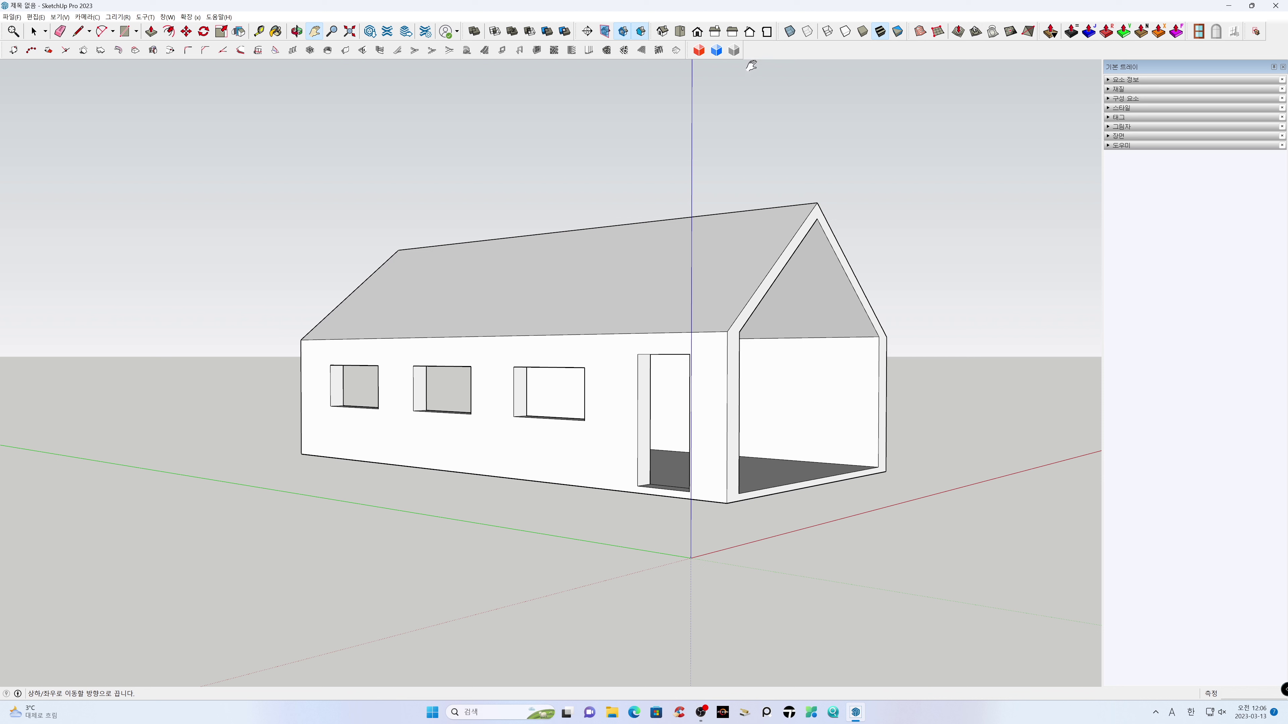
Step: Inspect the house through X-ray faces and restore the opaque face display
click(791, 34)
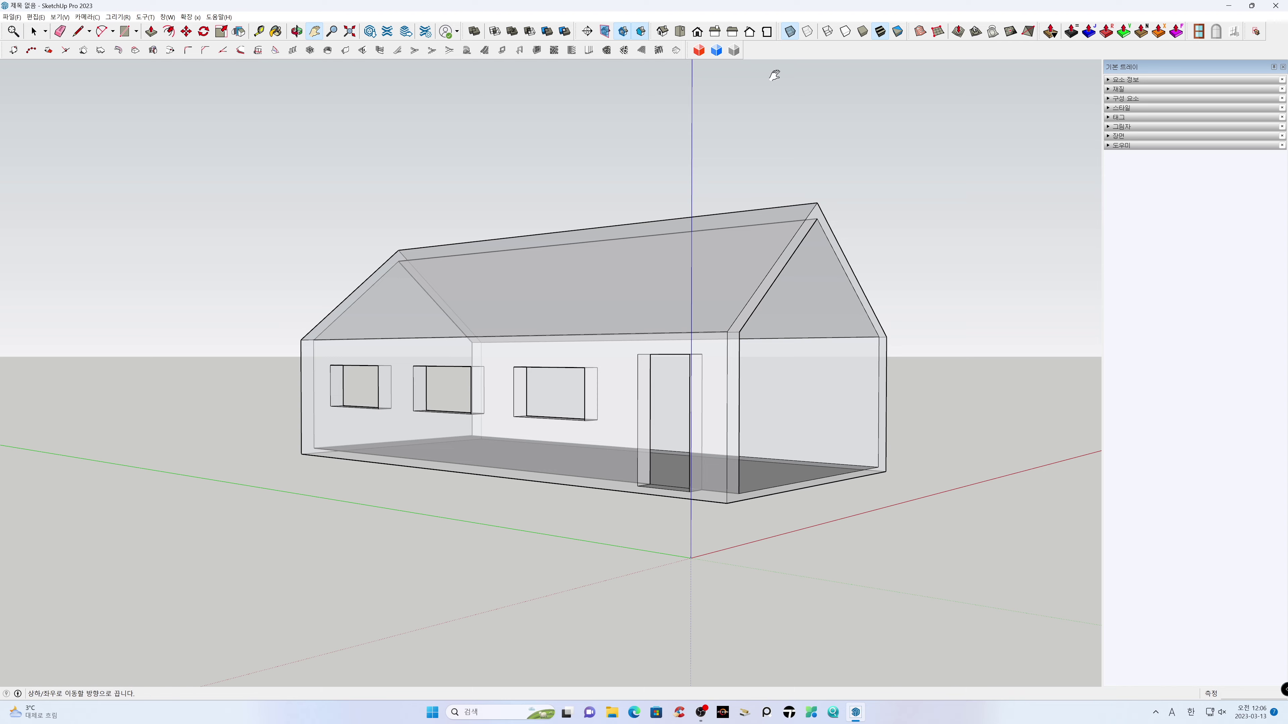
mouse_move(656, 192)
middle_down()
mouse_move(641, 339)
mouse_move(654, 202)
middle_up()
key(h)
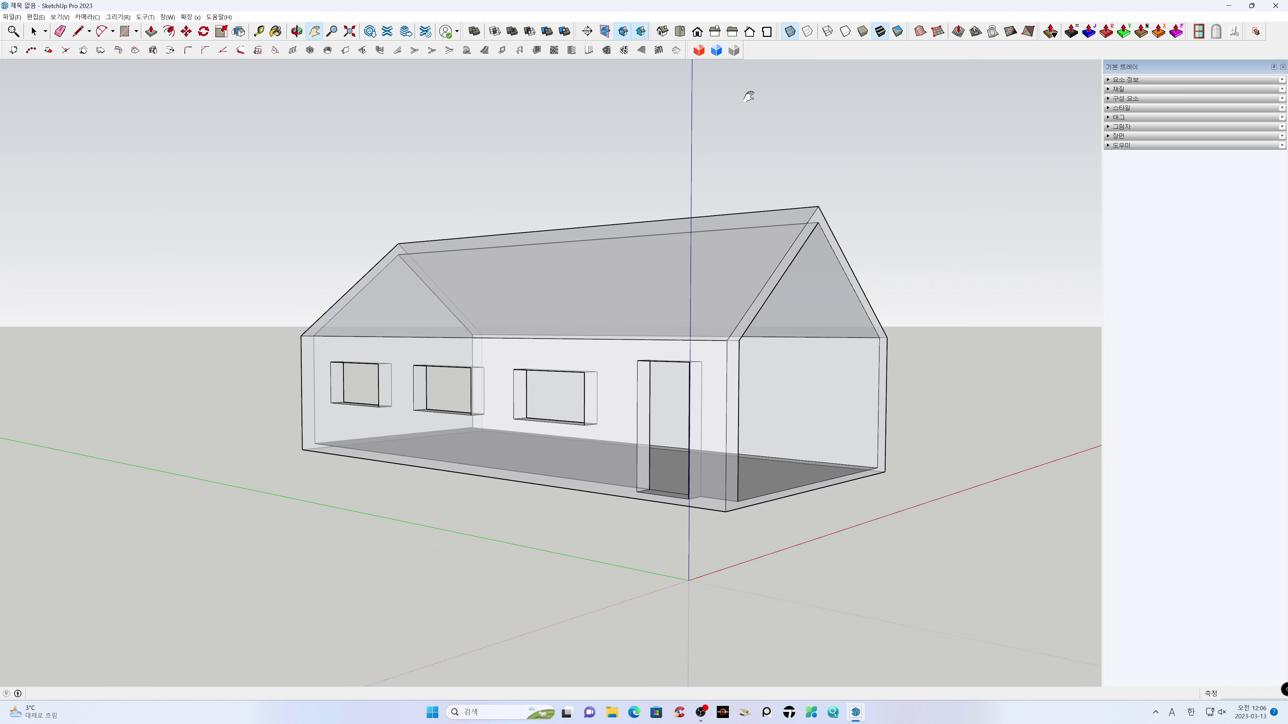
click(789, 31)
Step: Select all connected geometry of the house, make it a group and clear the selection
key(o)
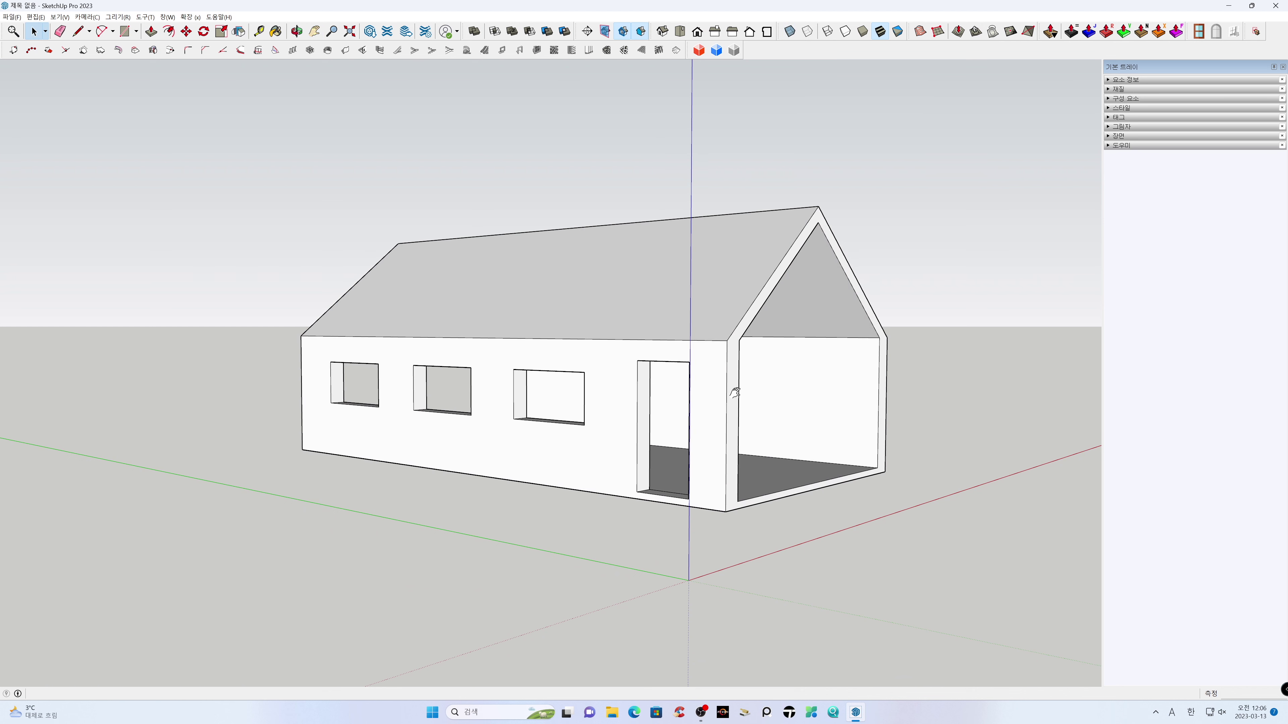
drag(723, 397, 609, 418)
key(space)
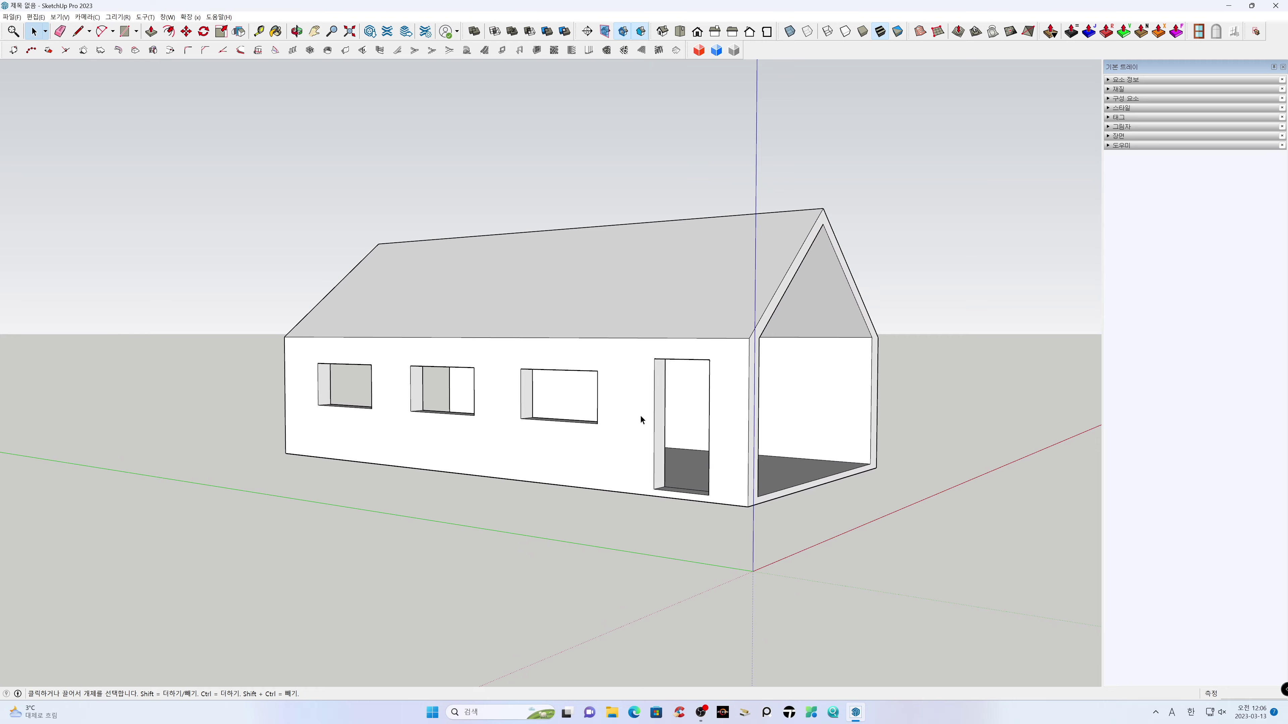
triple_click(642, 415)
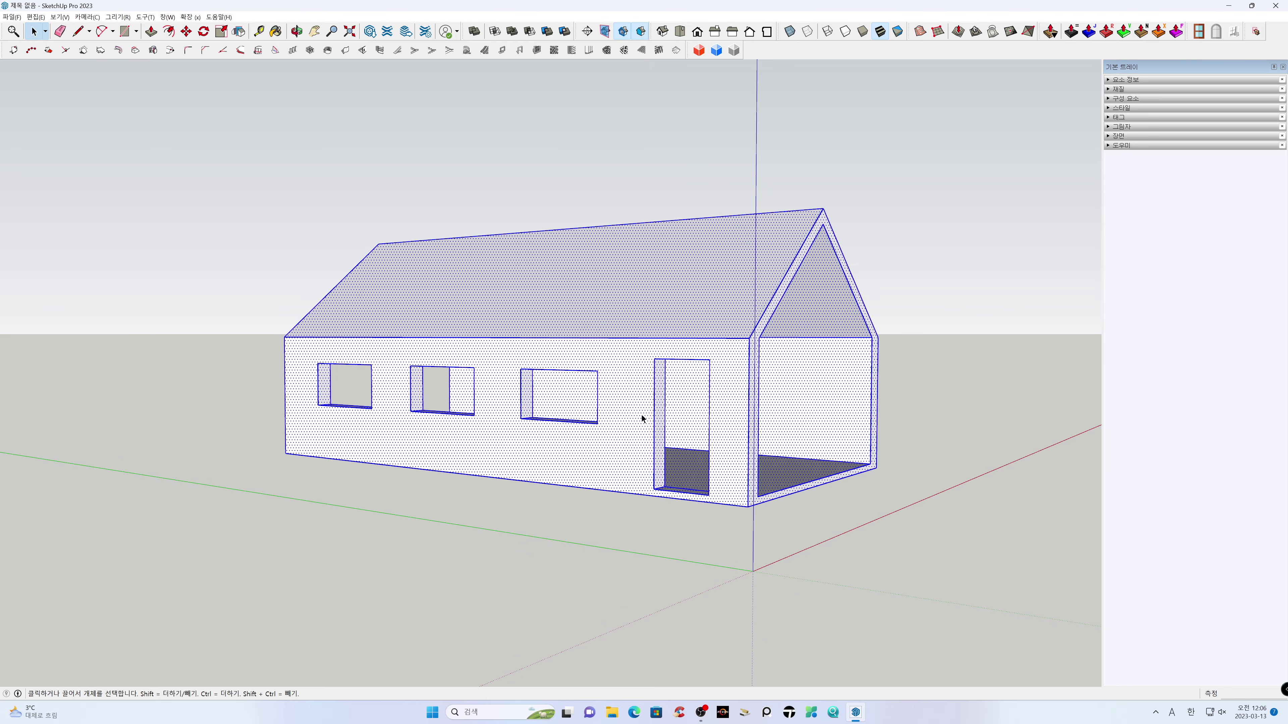
mouse_move(638, 431)
middle_down()
mouse_move(615, 245)
mouse_move(631, 429)
mouse_move(630, 416)
middle_up()
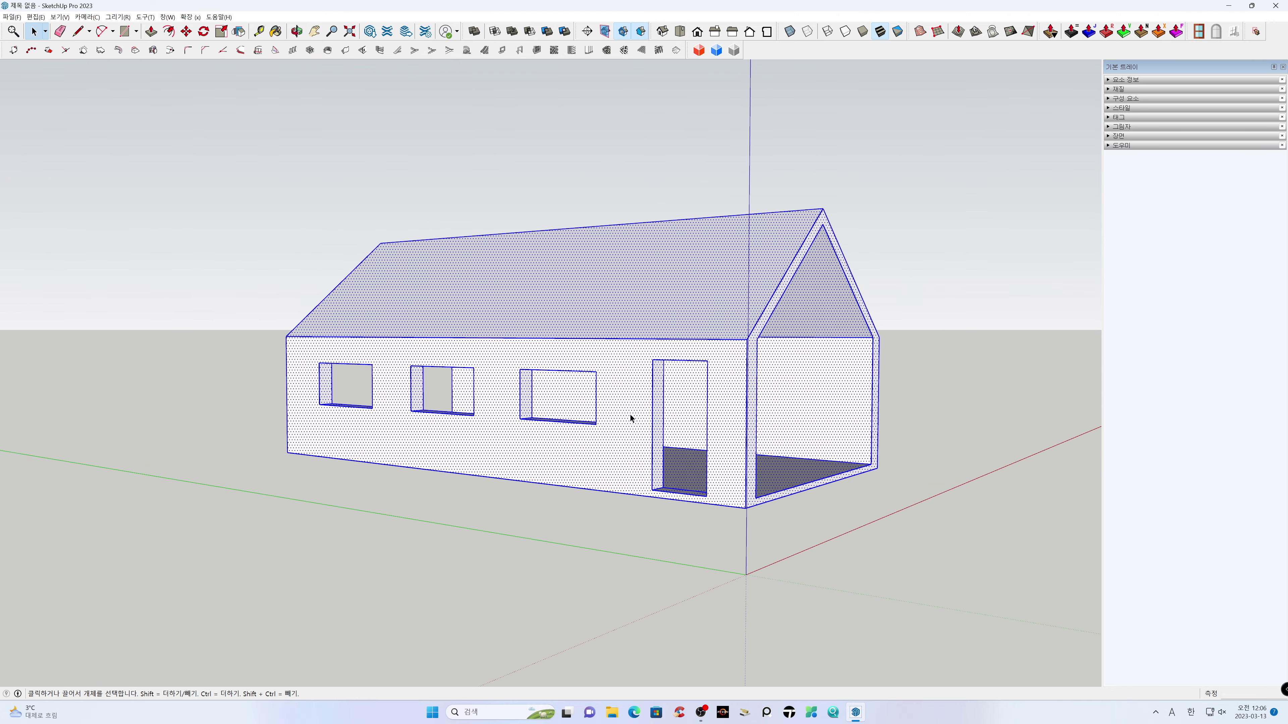
right_click(630, 409)
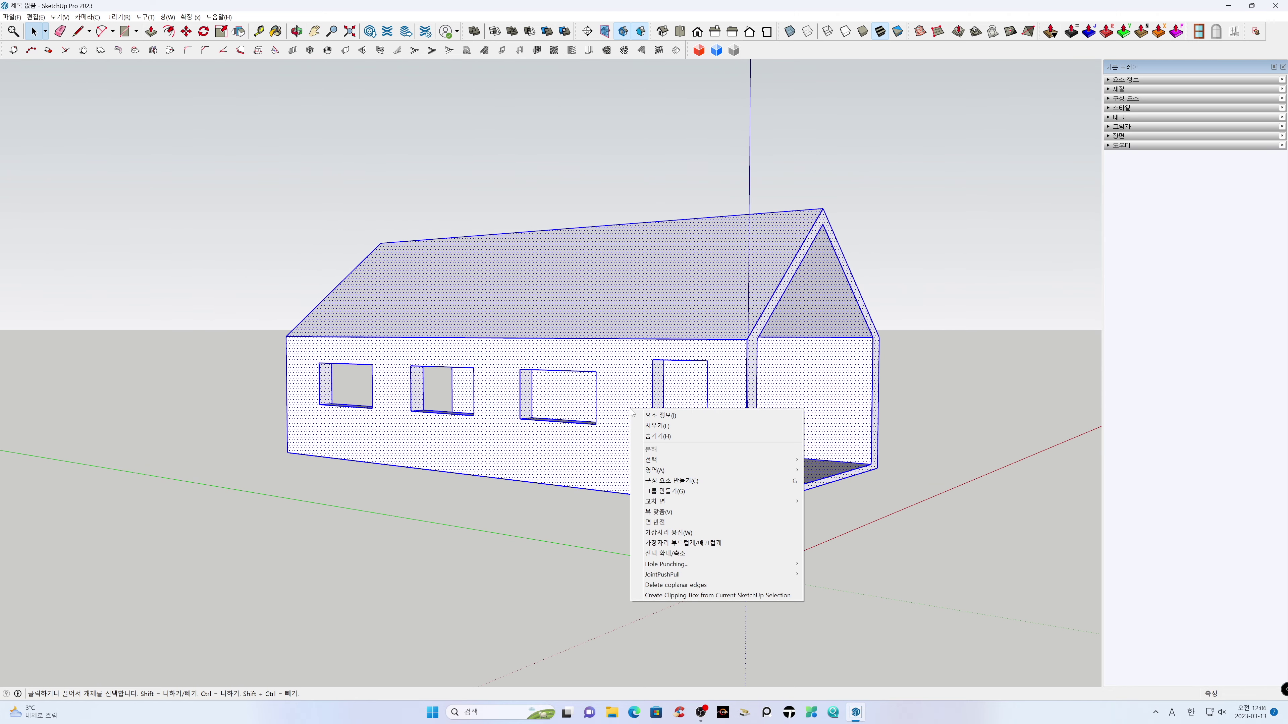
click(649, 491)
click(637, 517)
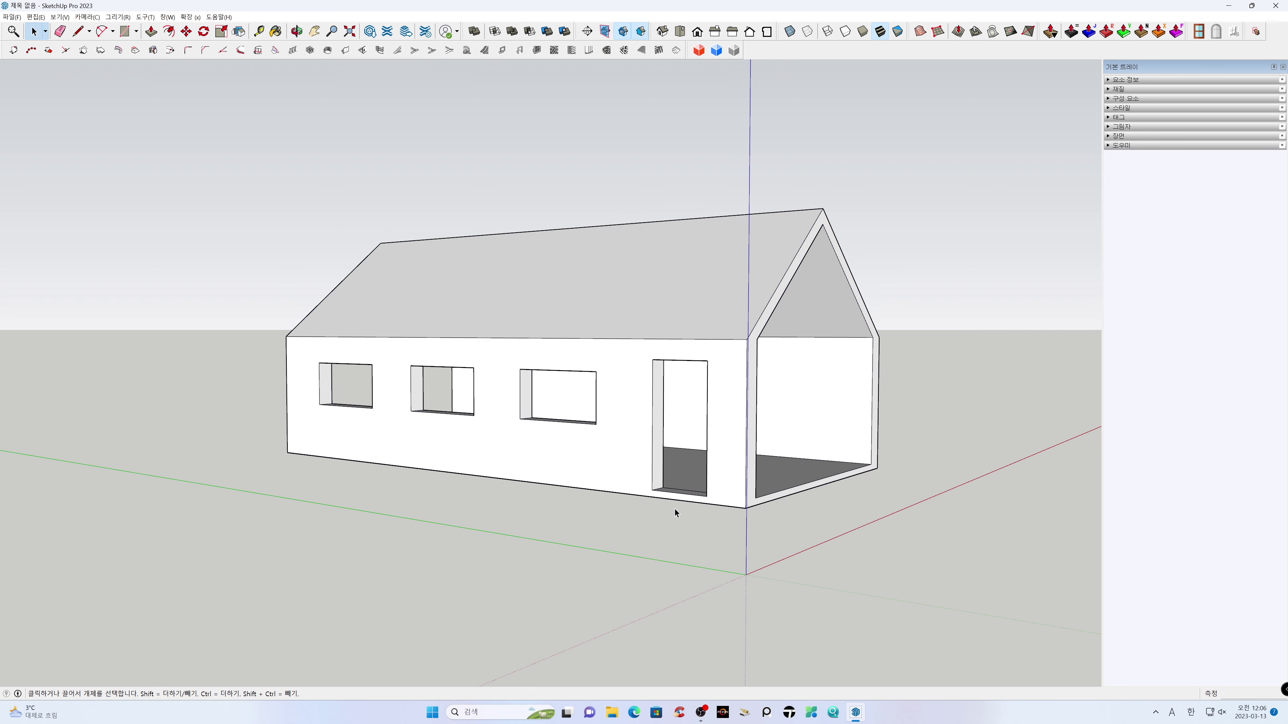